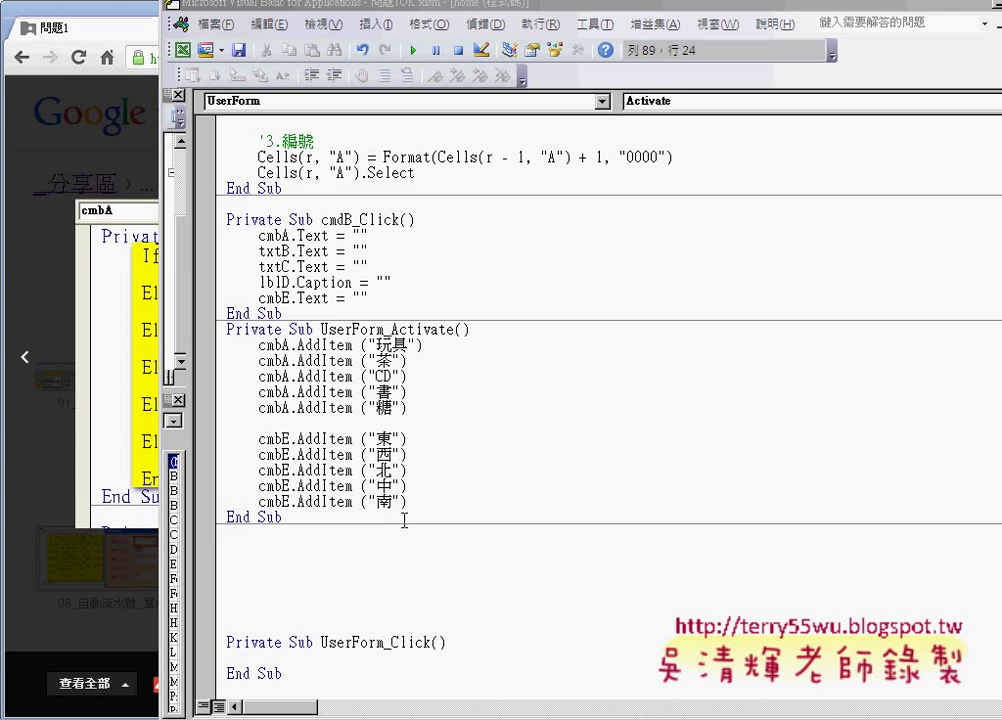
Select the hard-coded AddItem lines, then switch to the 問題1OK.xlsm workbook in Excel.
drag(420, 501, 230, 344)
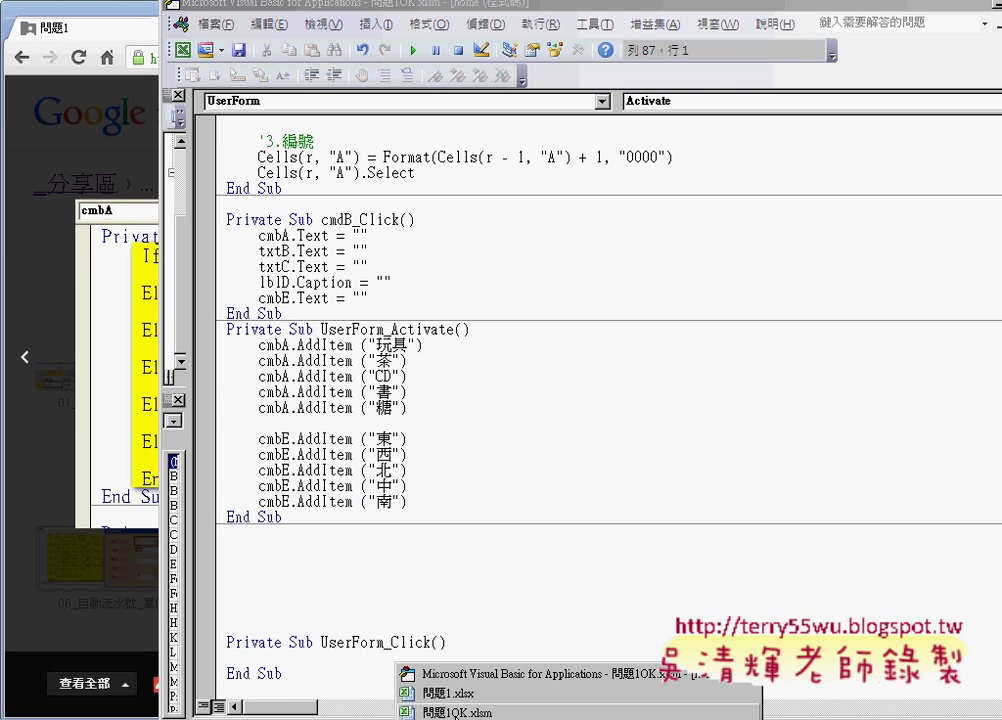
click(414, 711)
Open the 品名 sheet and select the existing product names in A2:A6.
click(147, 703)
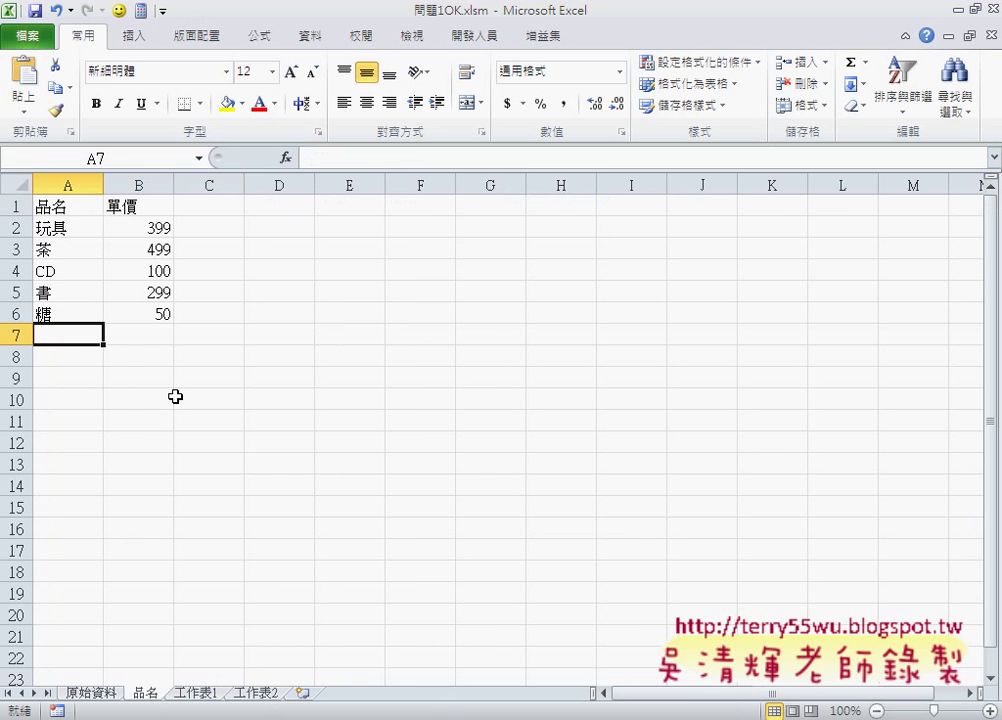
drag(50, 228, 64, 307)
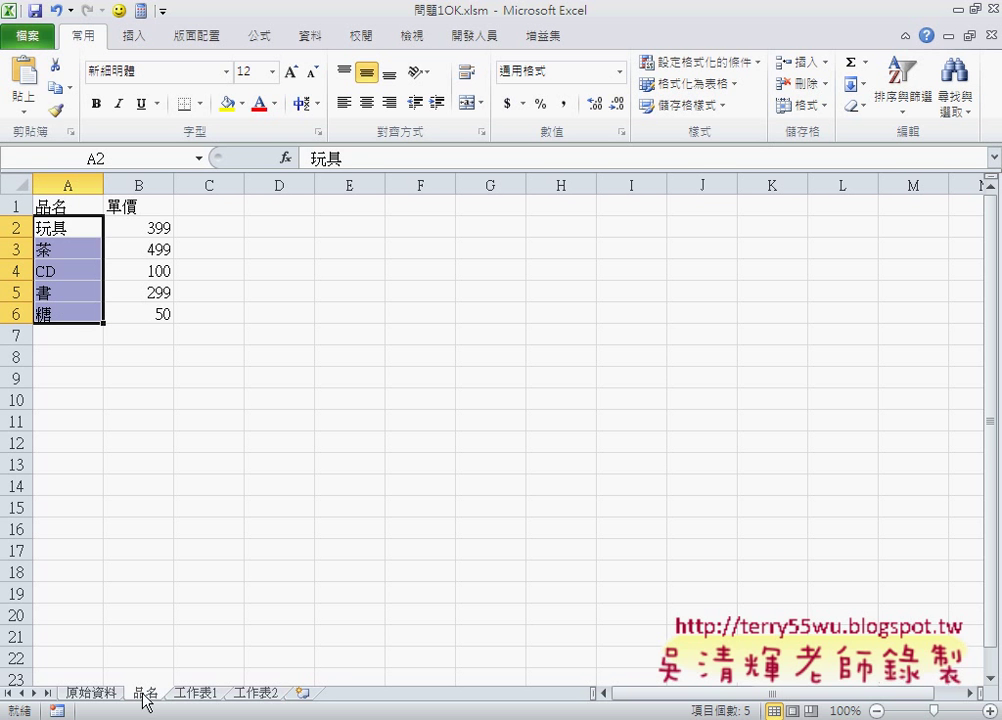
drag(55, 232, 61, 315)
click(60, 207)
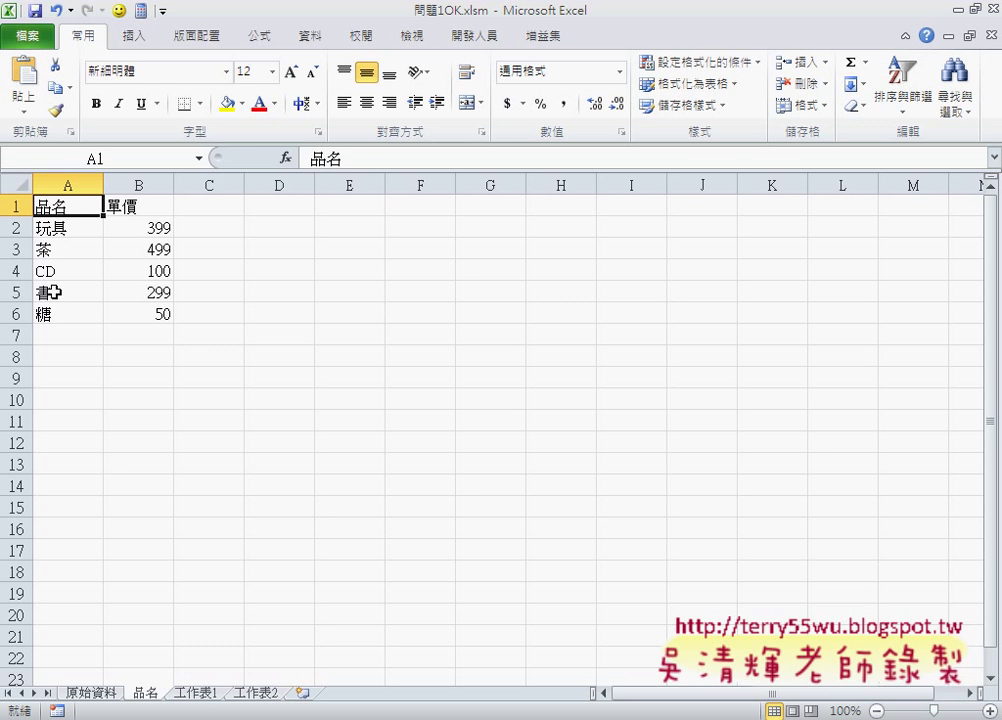
click(65, 335)
drag(58, 228, 62, 310)
Enter the product 筆 with price 20 in row 7.
click(66, 340)
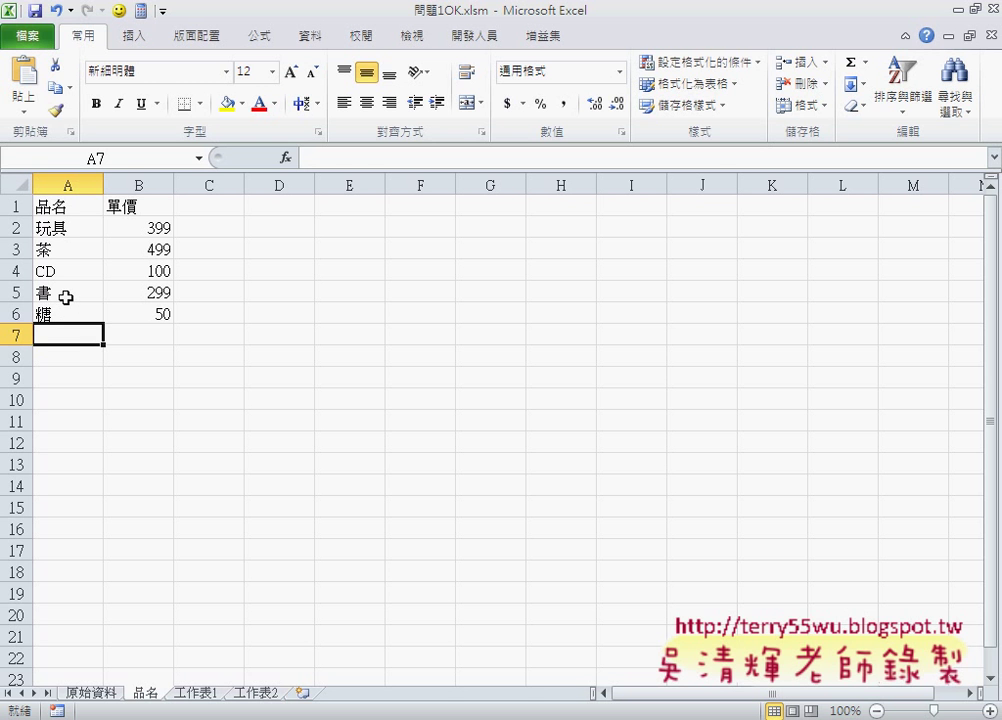
text(b)
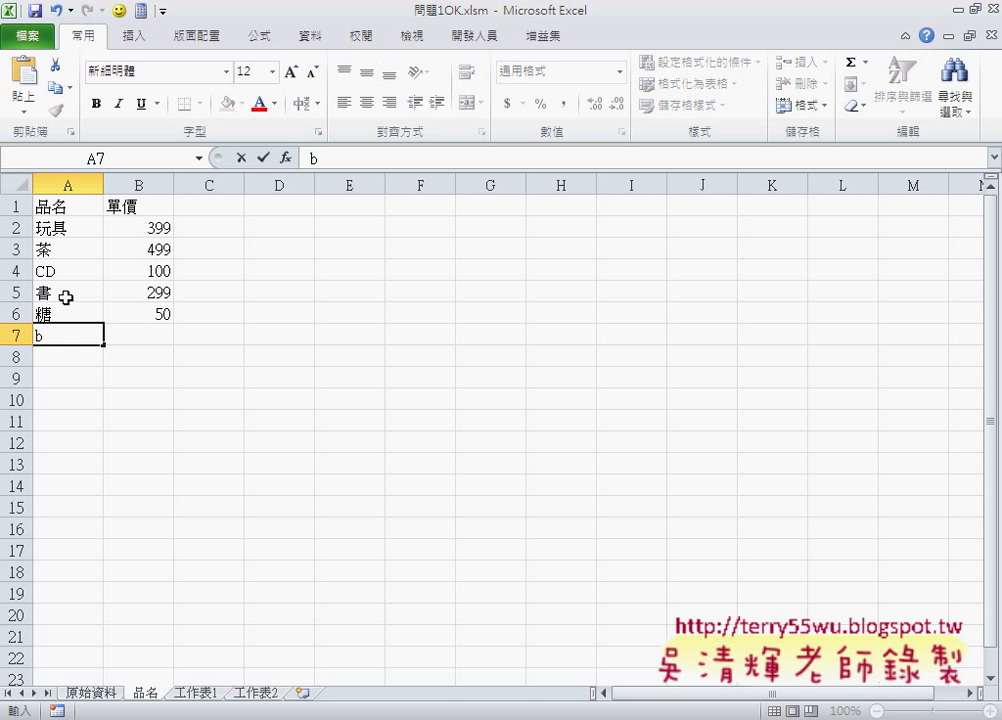
key(BackSpace)
text(比)
key(Down)
key(Return)
key(Tab)
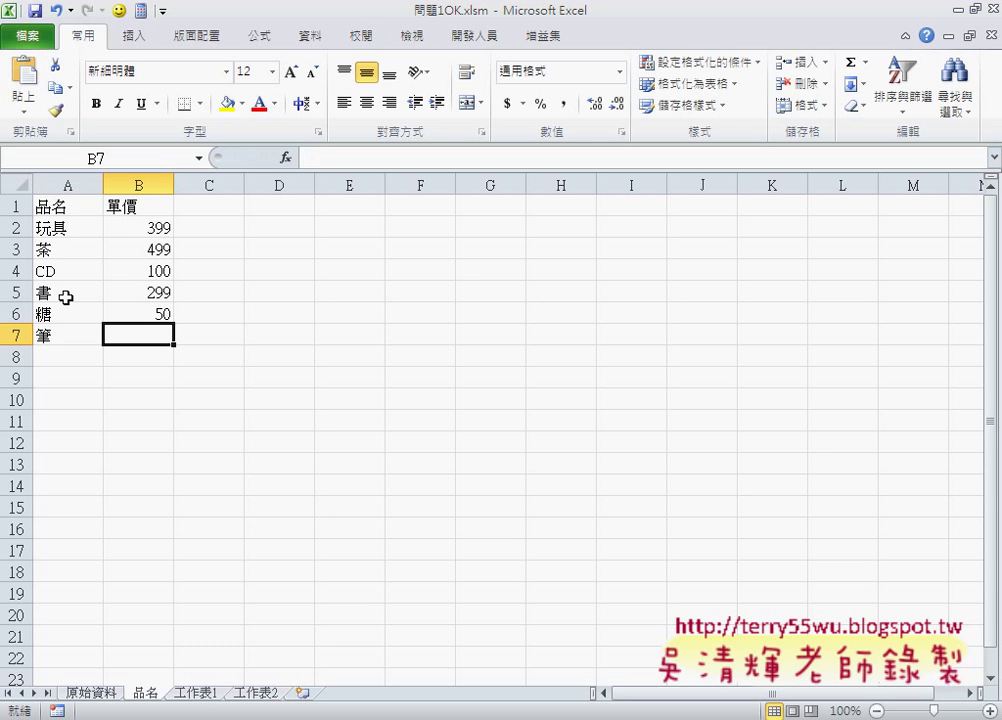
text(20)
key(Return)
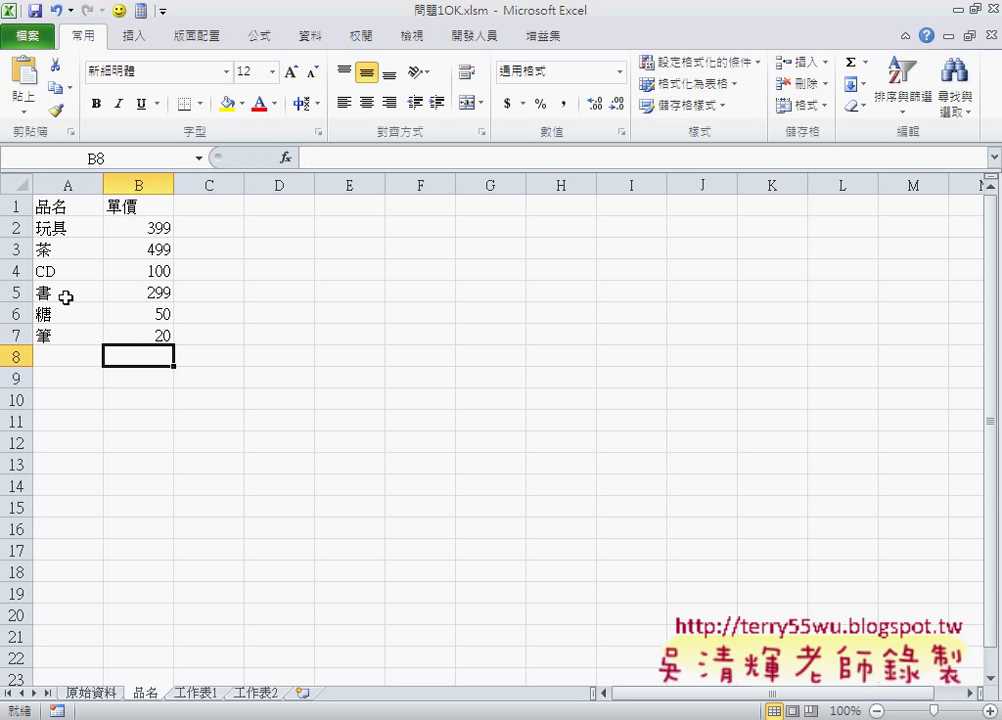
Enter the product 袋子 with price 100 in row 8.
key(Left)
key(Right)
key(Left)
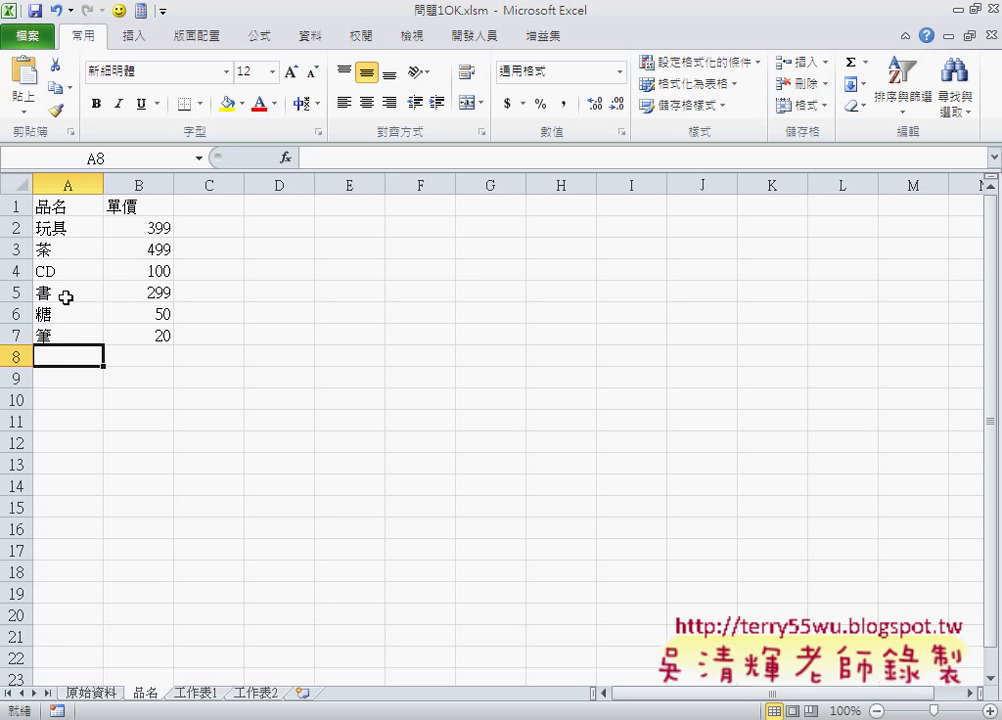
text(帶)
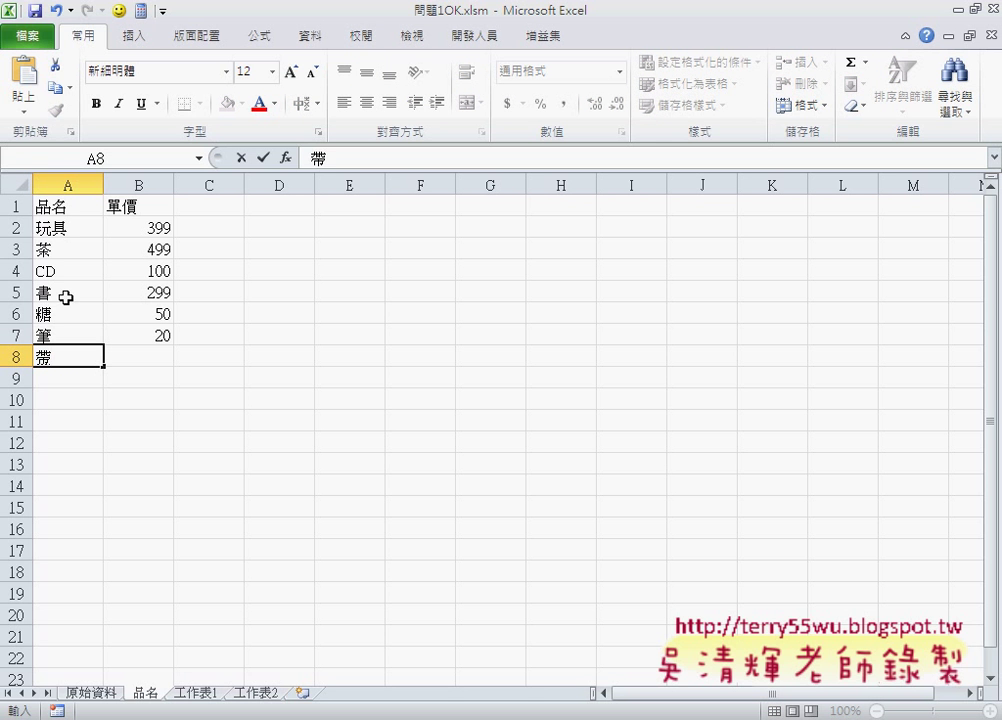
text(ㄗ子)
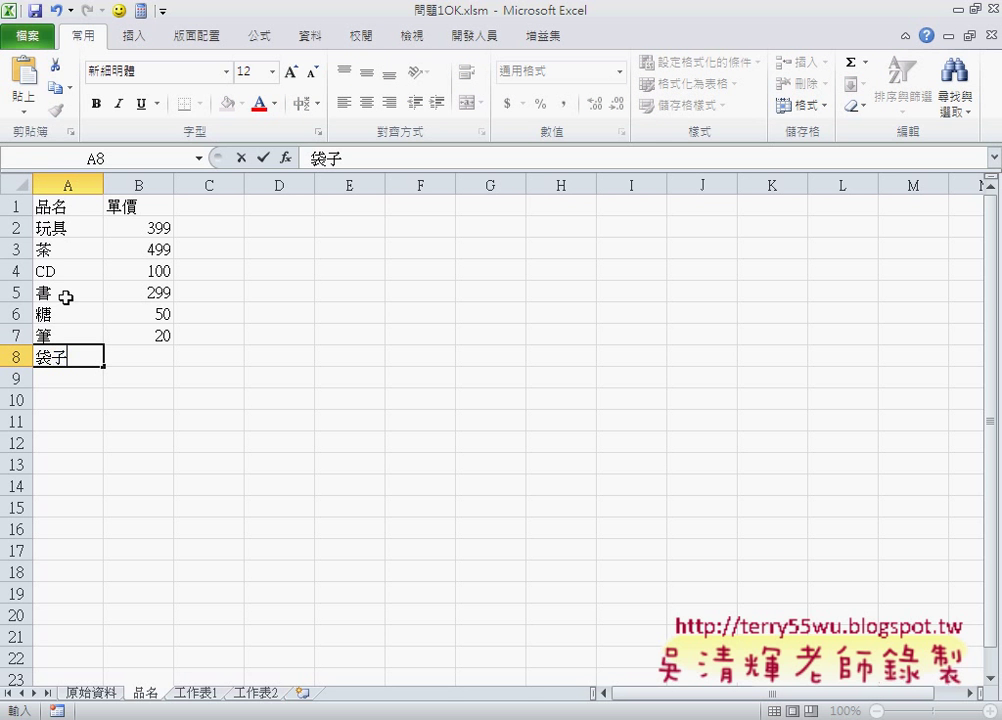
key(Right)
text(100)
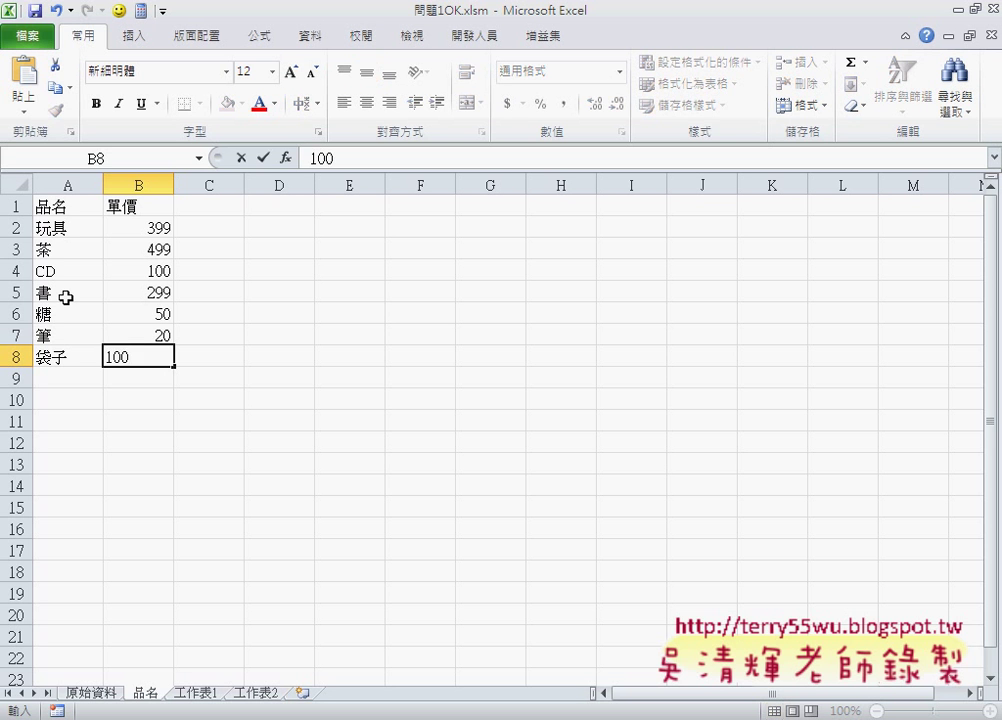
key(Return)
key(Left)
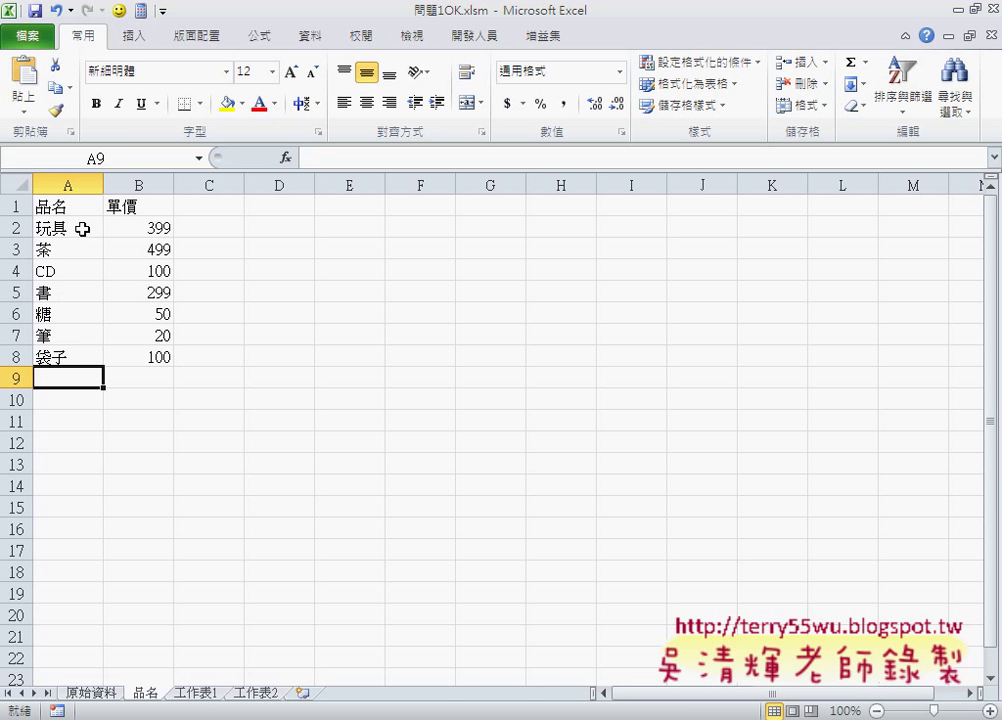
drag(80, 228, 81, 355)
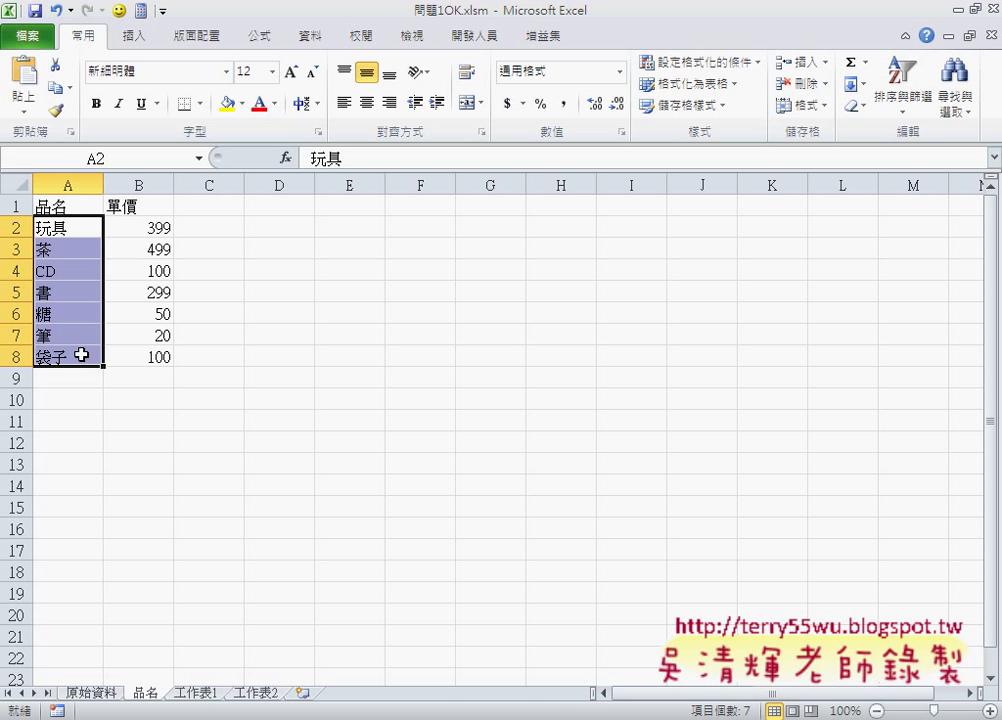
drag(81, 335, 134, 357)
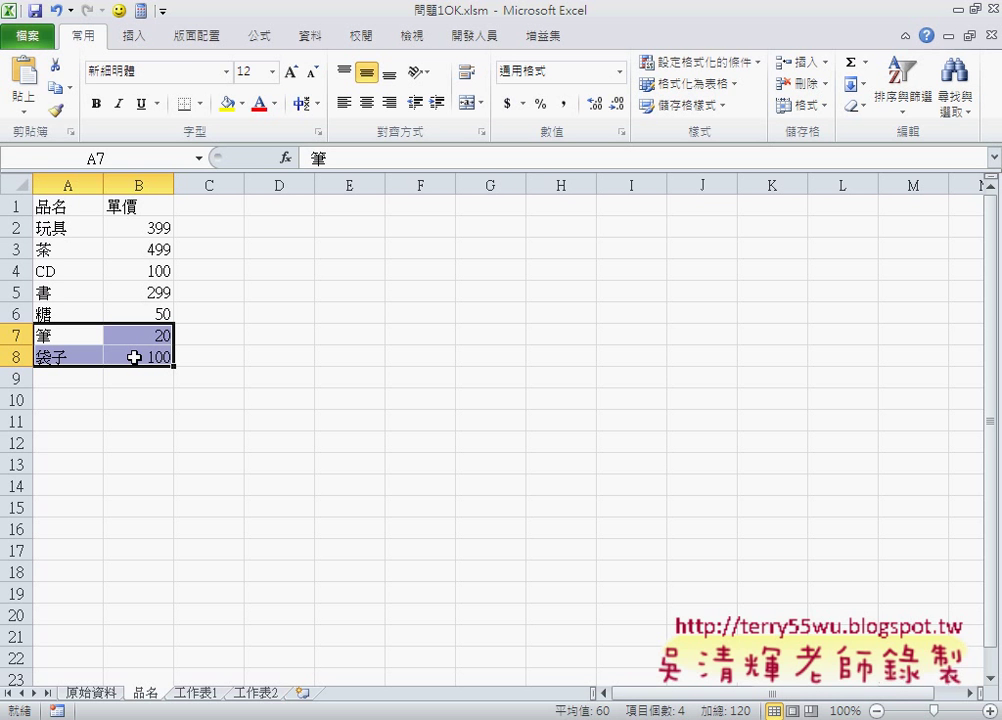
drag(74, 336, 67, 350)
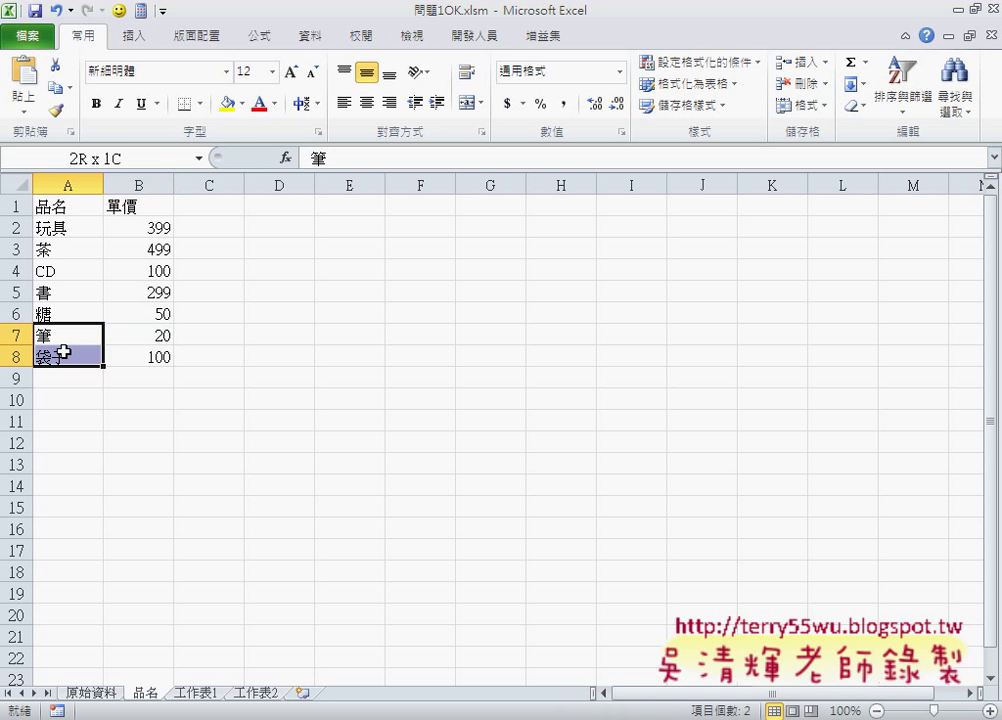
drag(143, 331, 143, 356)
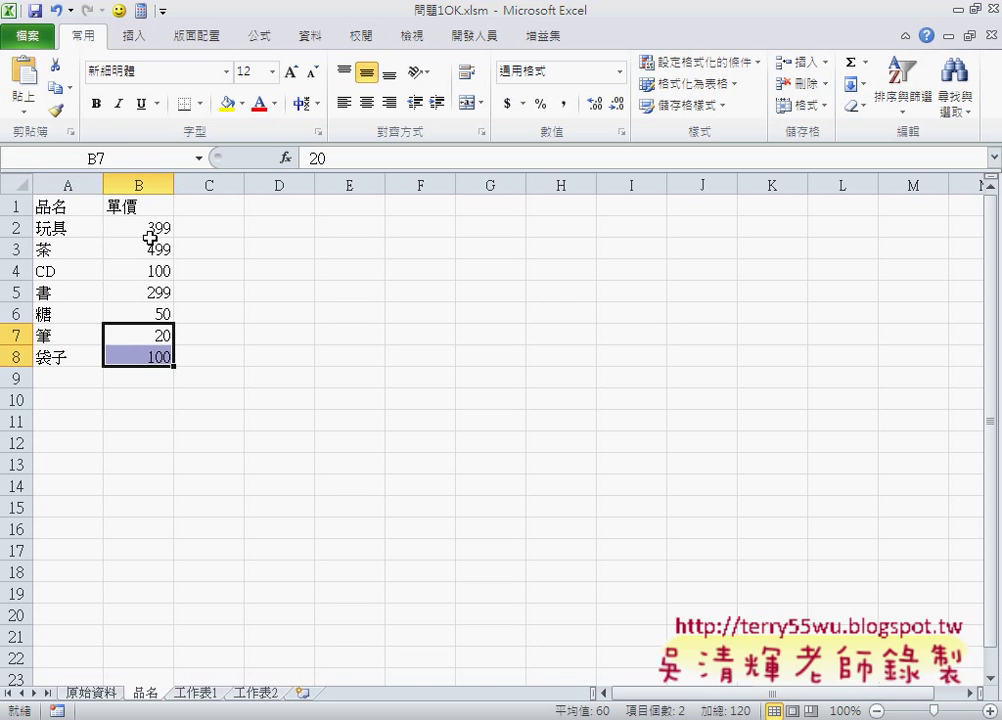
drag(148, 230, 149, 313)
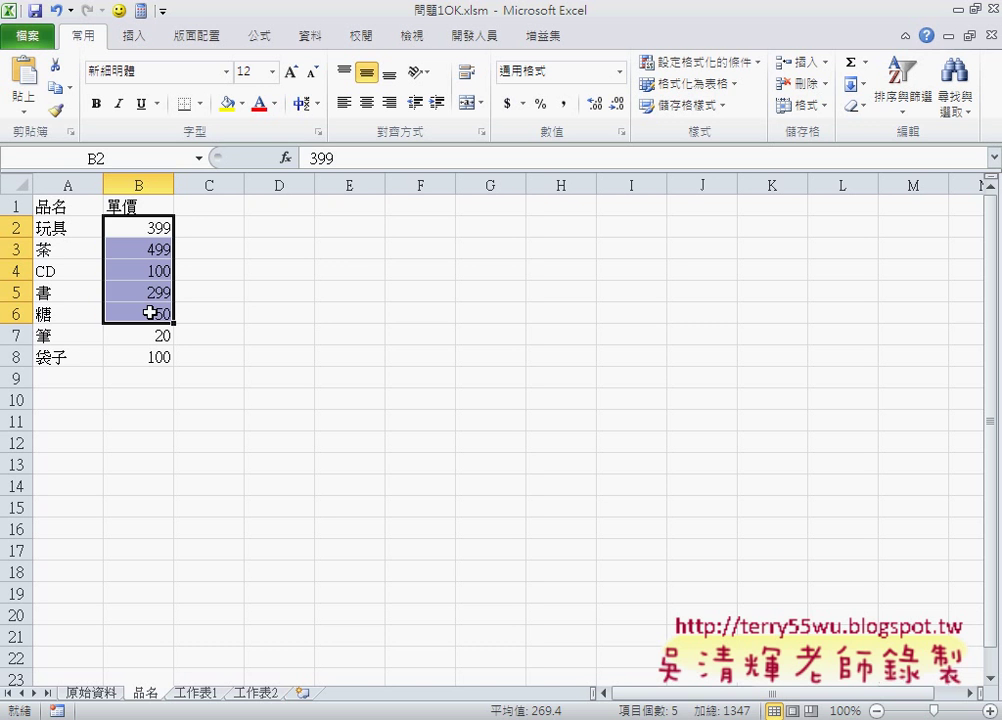
drag(70, 227, 69, 357)
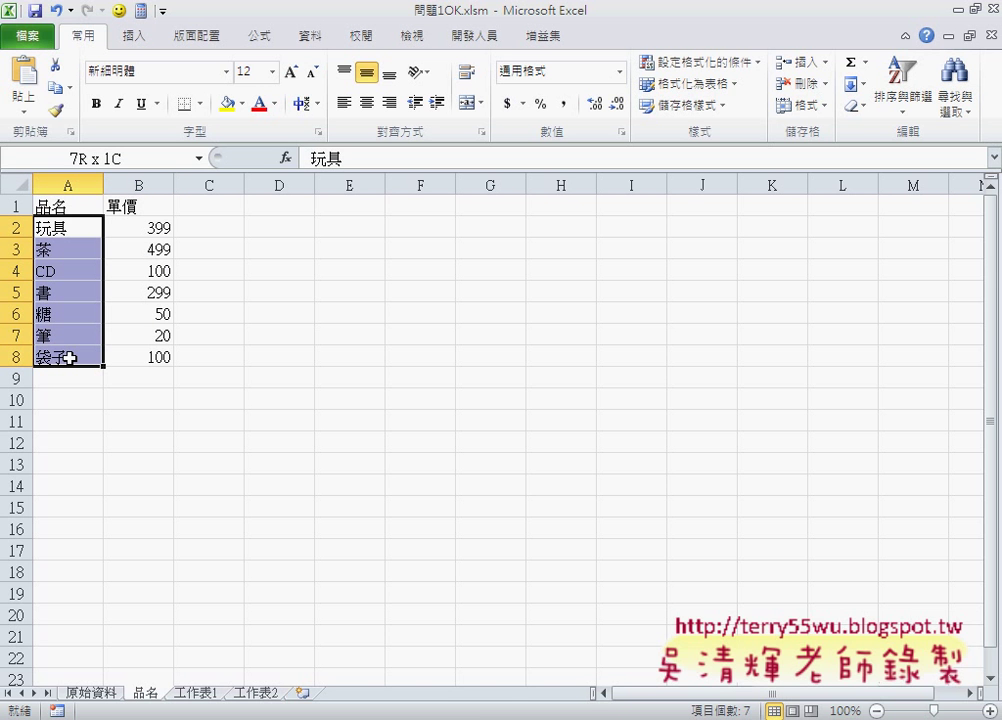
drag(69, 357, 69, 357)
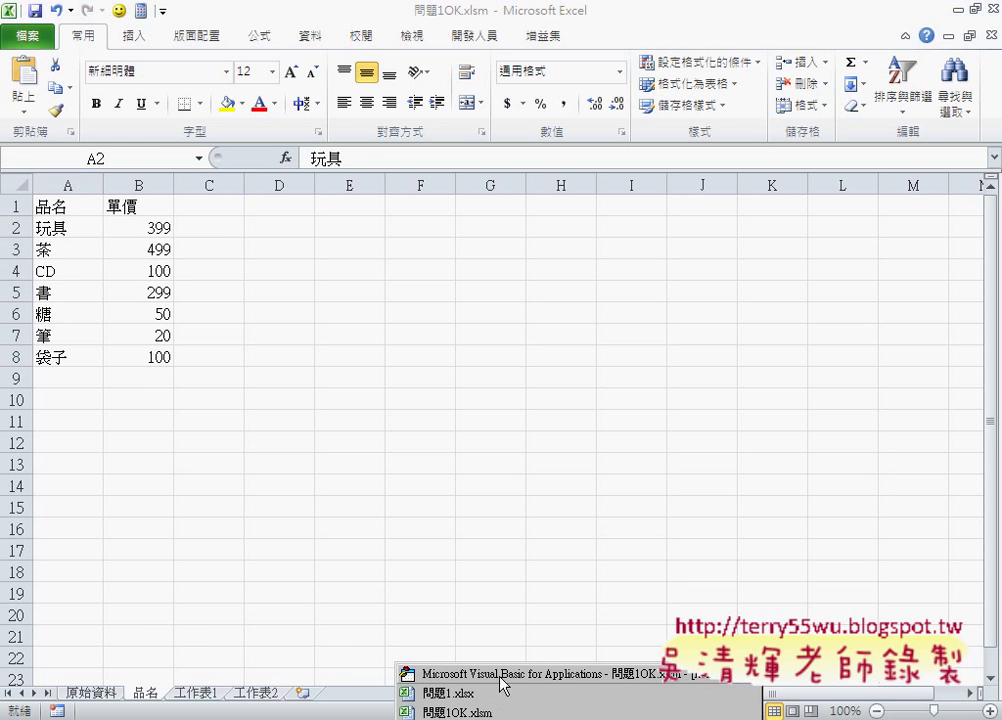
Comment out the five hard-coded cmbA.AddItem lines in UserForm_Activate.
click(445, 667)
drag(438, 408, 226, 345)
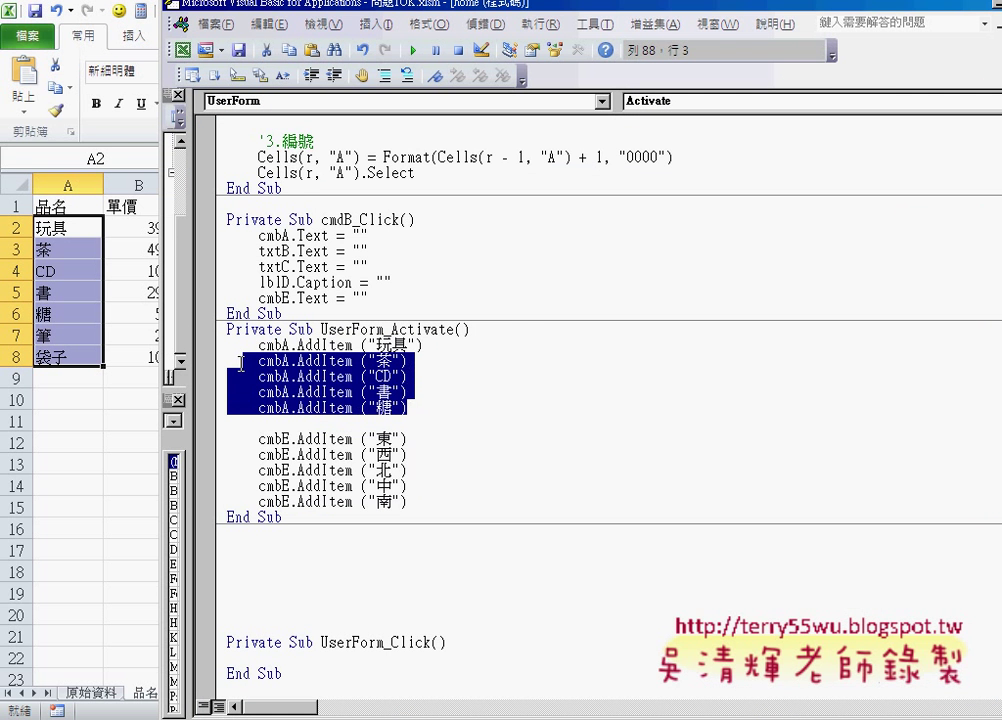
click(384, 75)
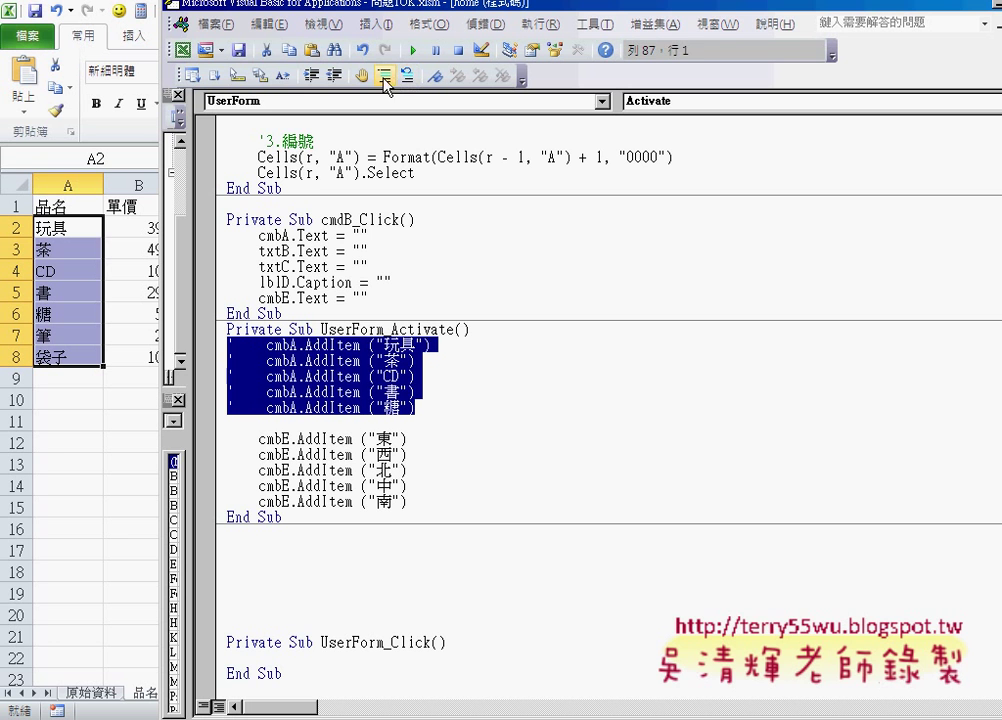
click(433, 408)
drag(433, 408, 226, 345)
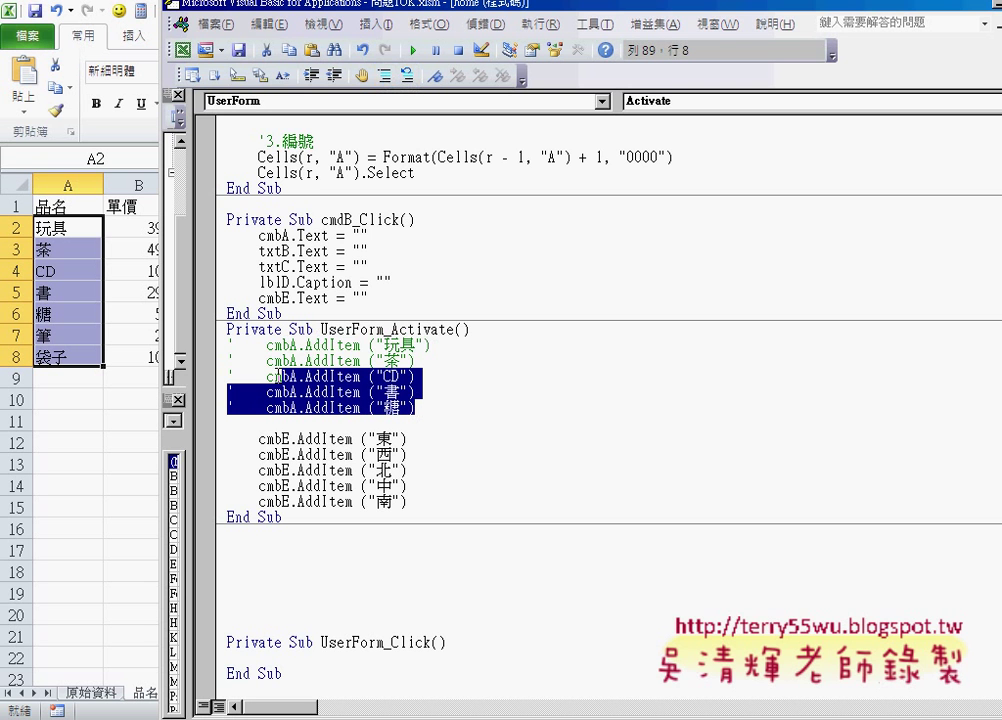
Add an indented blank line after the 糖 line and move the editor aside to show the sheet.
click(443, 406)
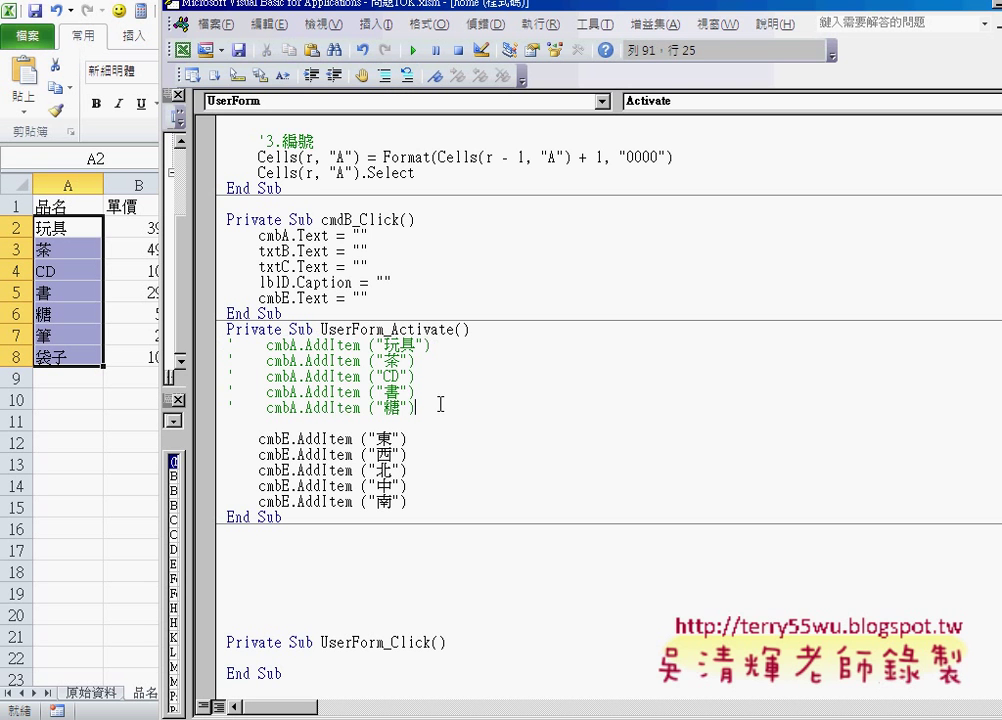
key(Return)
key(Return)
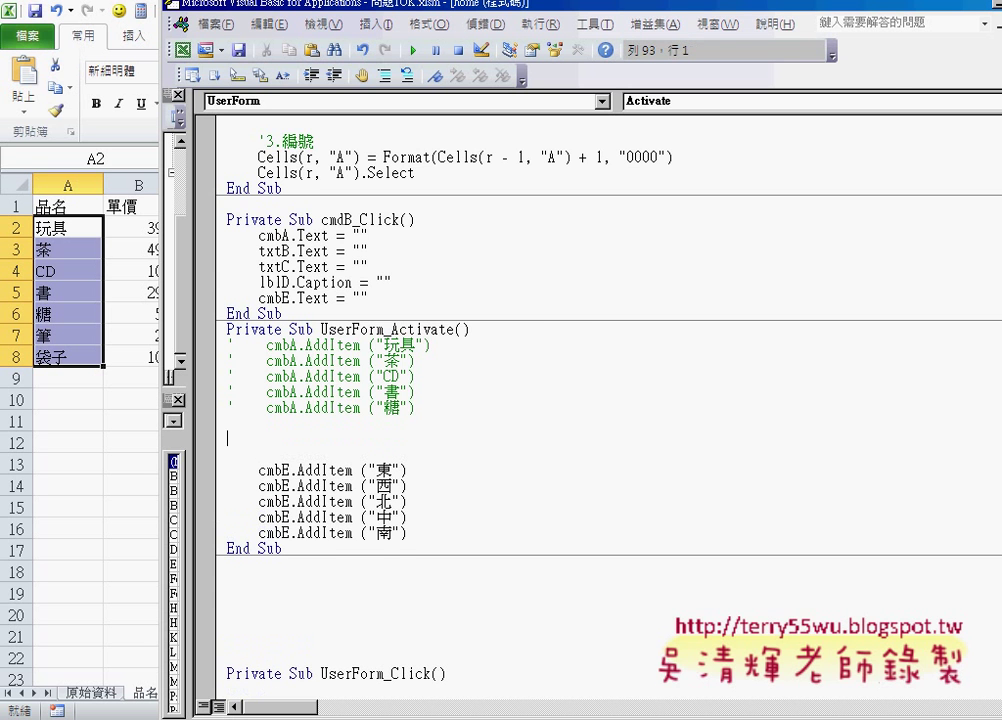
key(Tab)
drag(423, 10, 545, 10)
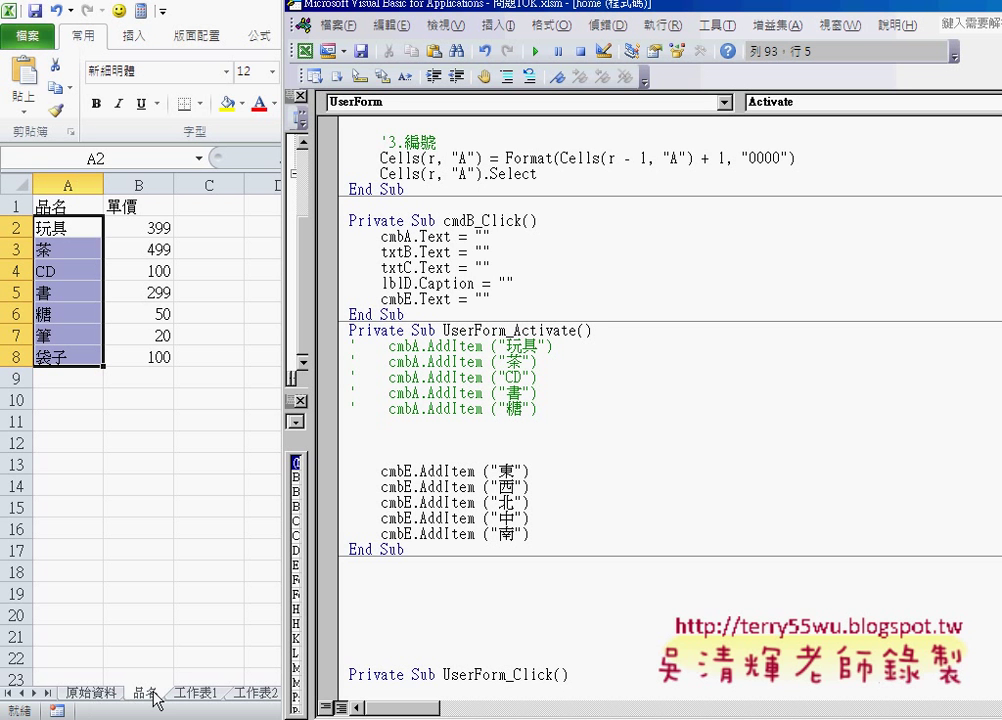
Type the statement Sheets("品名").Select on the new line.
text(s)
text(hee)
text(ts)
text(()
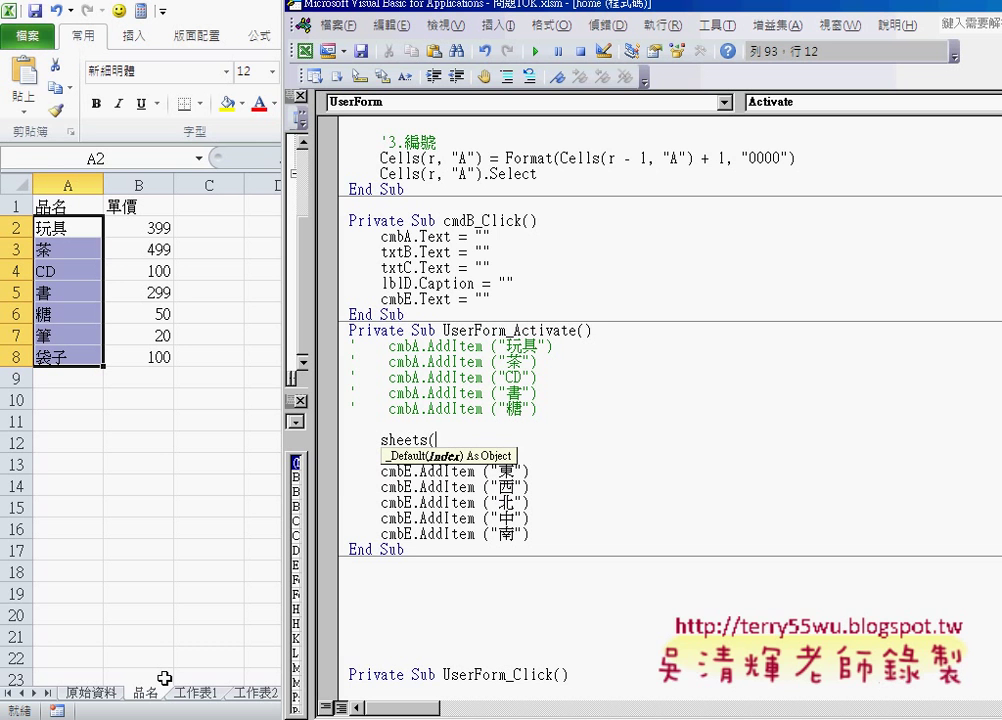
text("品名").se)
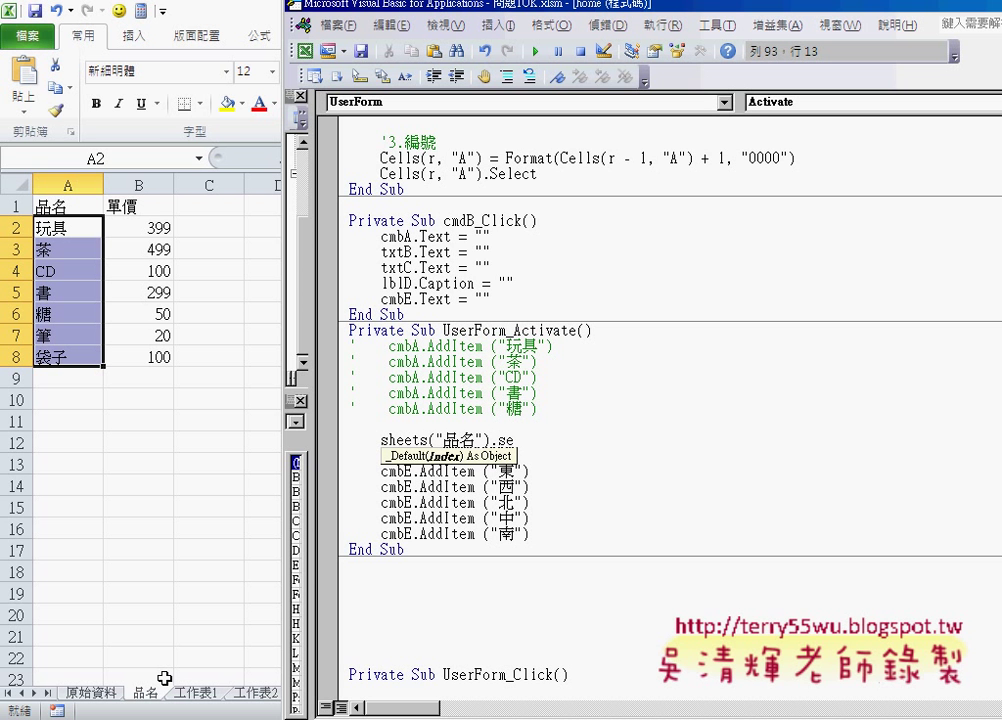
text(le)
text(ct)
key(Escape)
Copy that statement above the cmbE items and change it to Sheets("原始資料").Select.
key(Down)
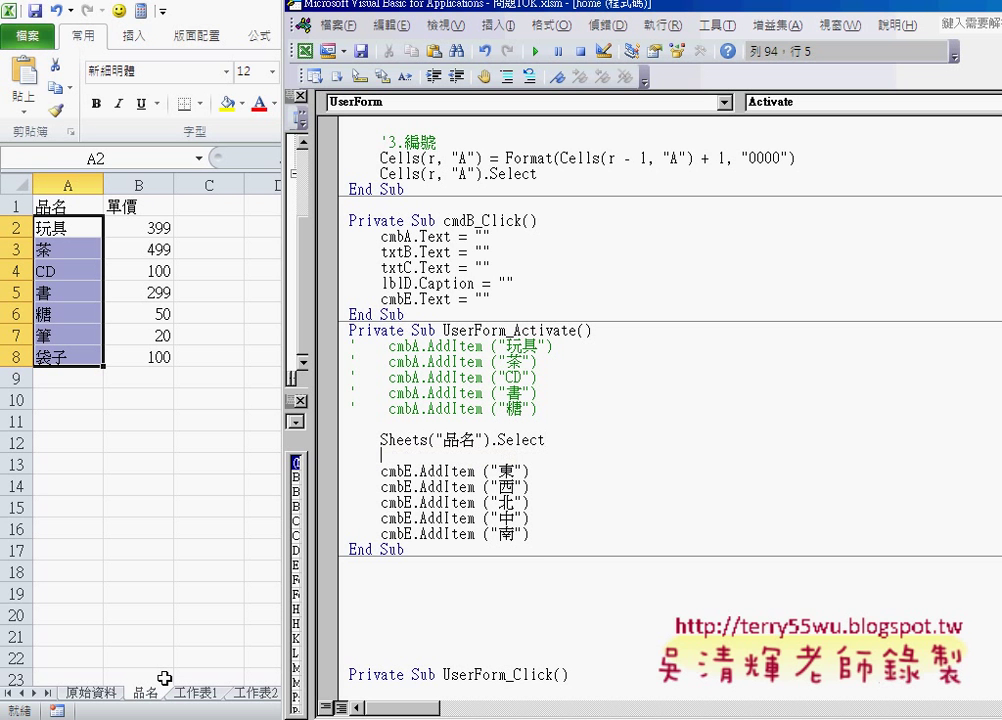
key(Return)
key(Return)
key(Up)
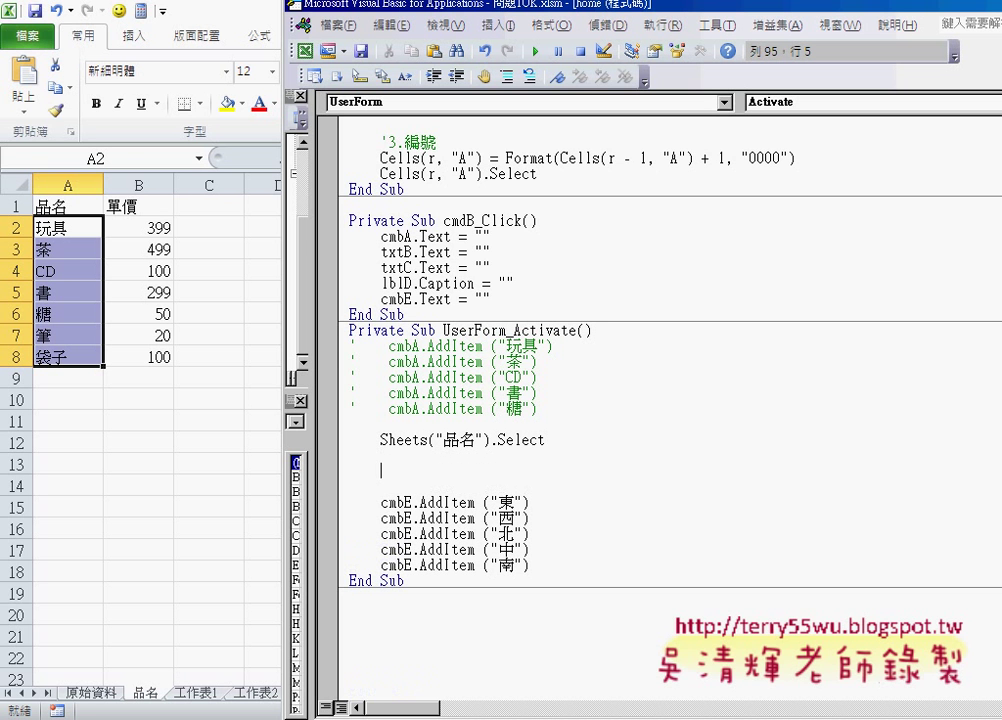
key(Up)
key(Up)
key(shift+End)
key(ctrl+c)
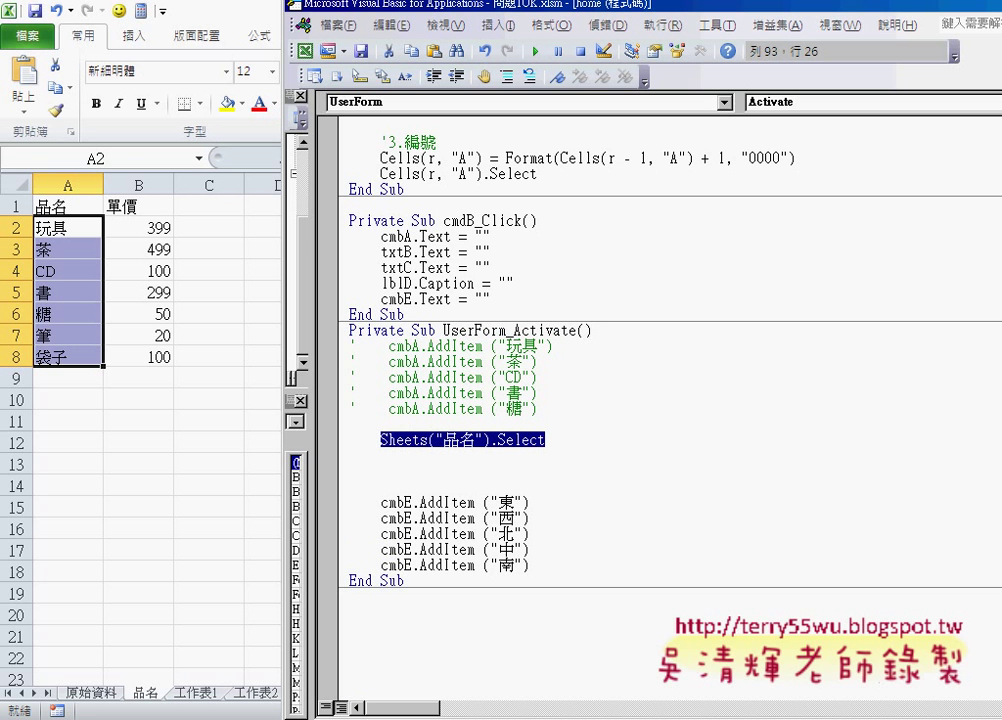
key(Down)
key(Down)
key(Down)
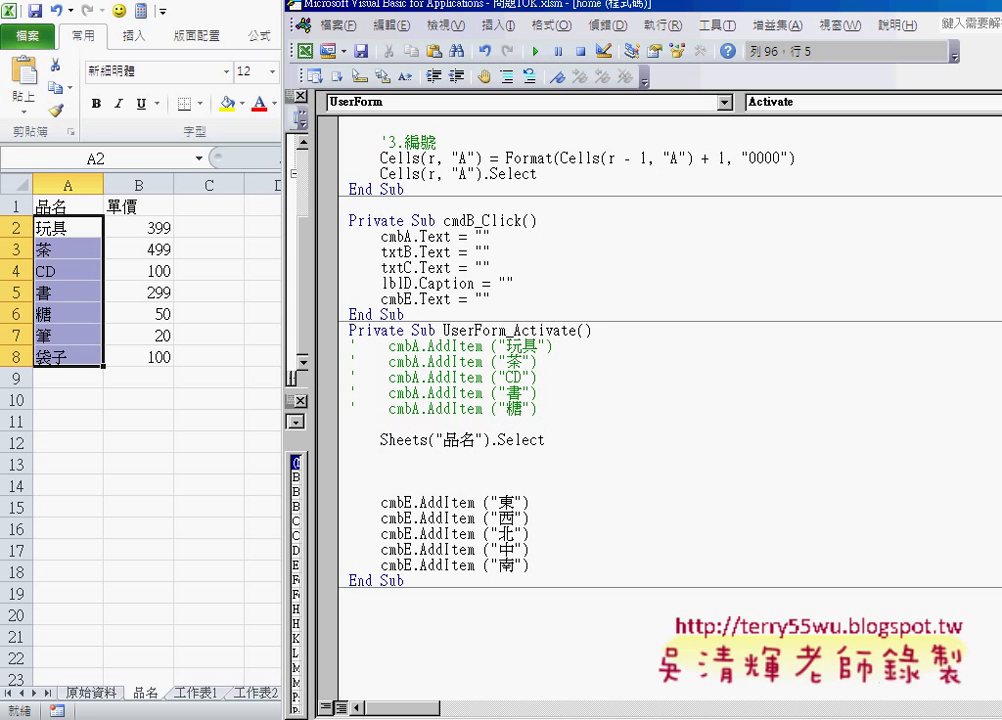
key(ctrl+v)
key(Left)
key(Left)
key(Left)
key(Left)
key(Left)
key(Left)
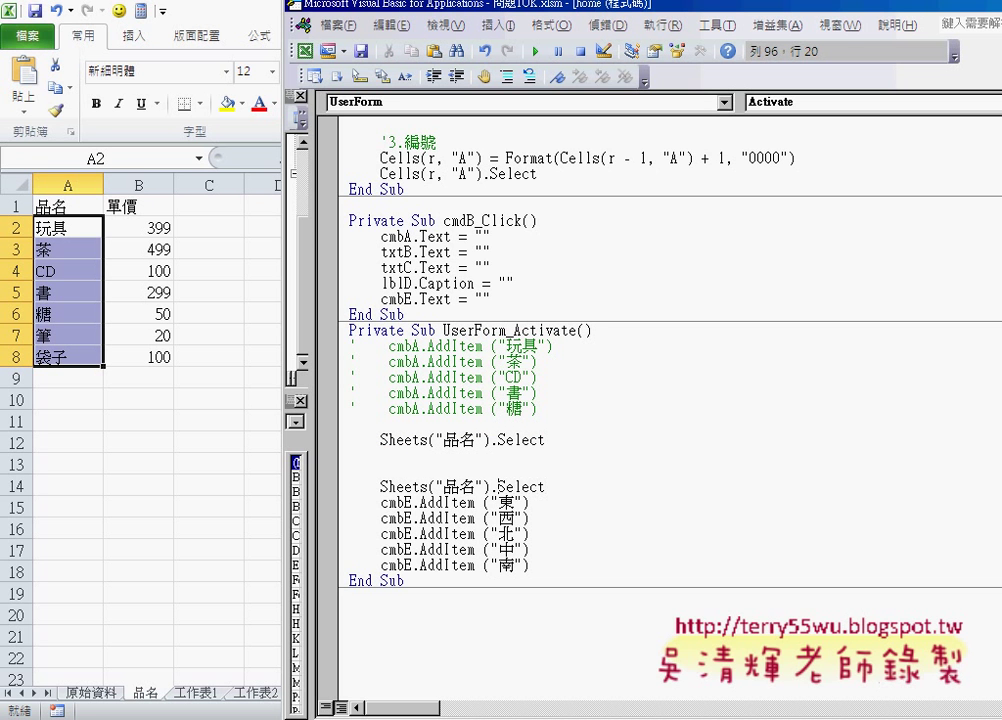
key(Left)
key(Left)
key(Left)
key(shift+Left)
key(shift+Left)
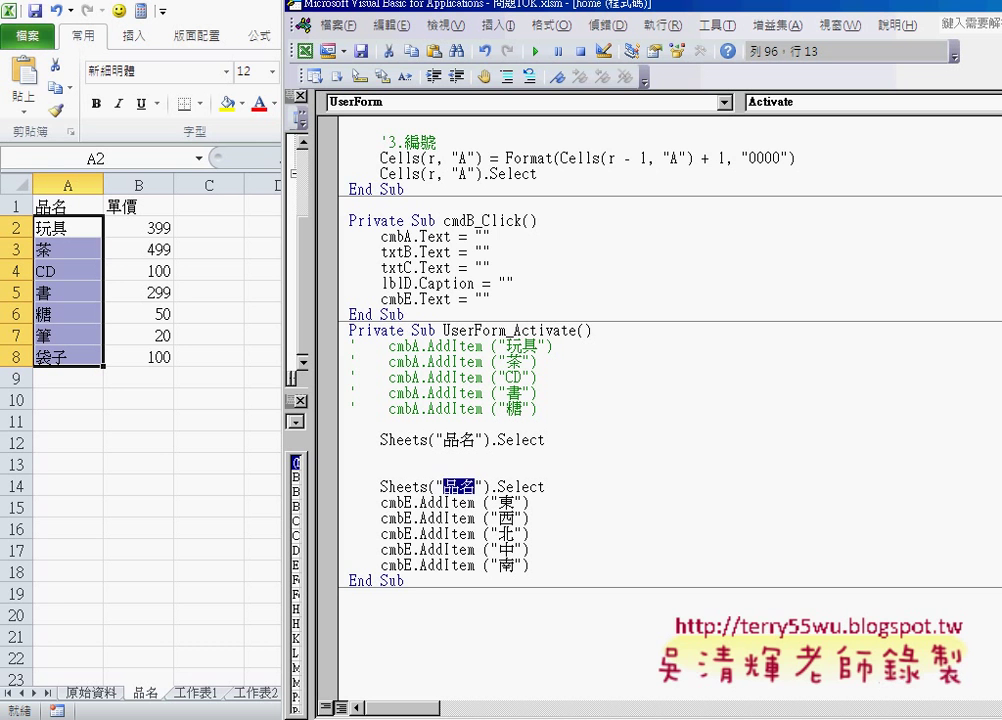
text(原)
text(始資料)
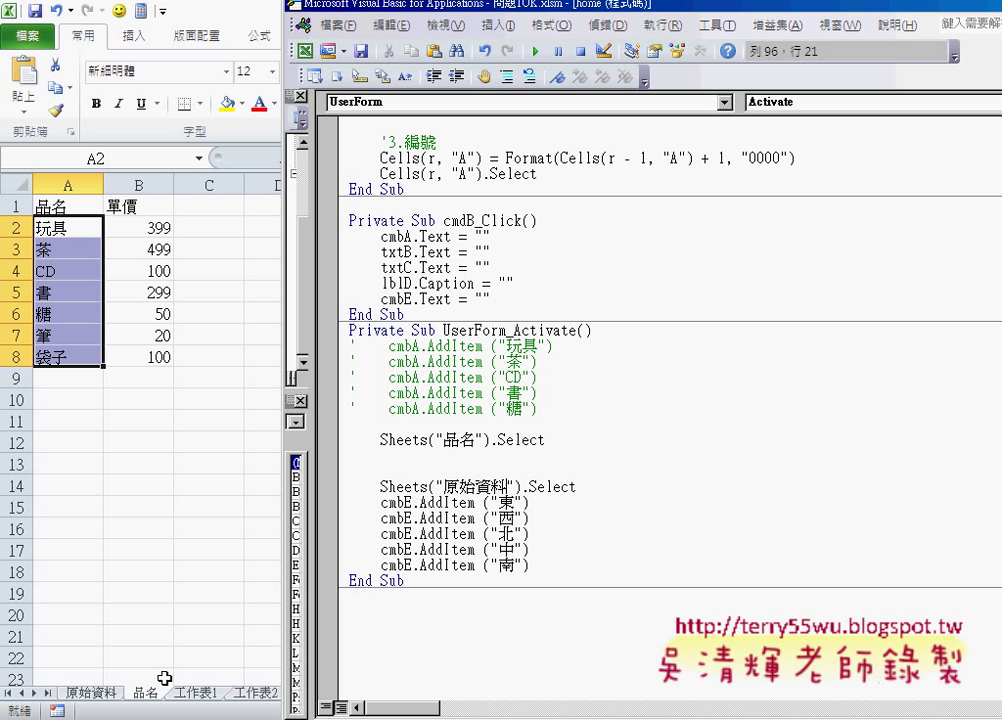
key(Left)
key(Left)
Write an empty For i = 2 To Range("A2").End(xlDown).Row … Next loop below Sheets("品名").
click(460, 440)
click(487, 456)
key(Tab)
key(BackSpace)
text(fo)
text(r i)
text(=)
text(2)
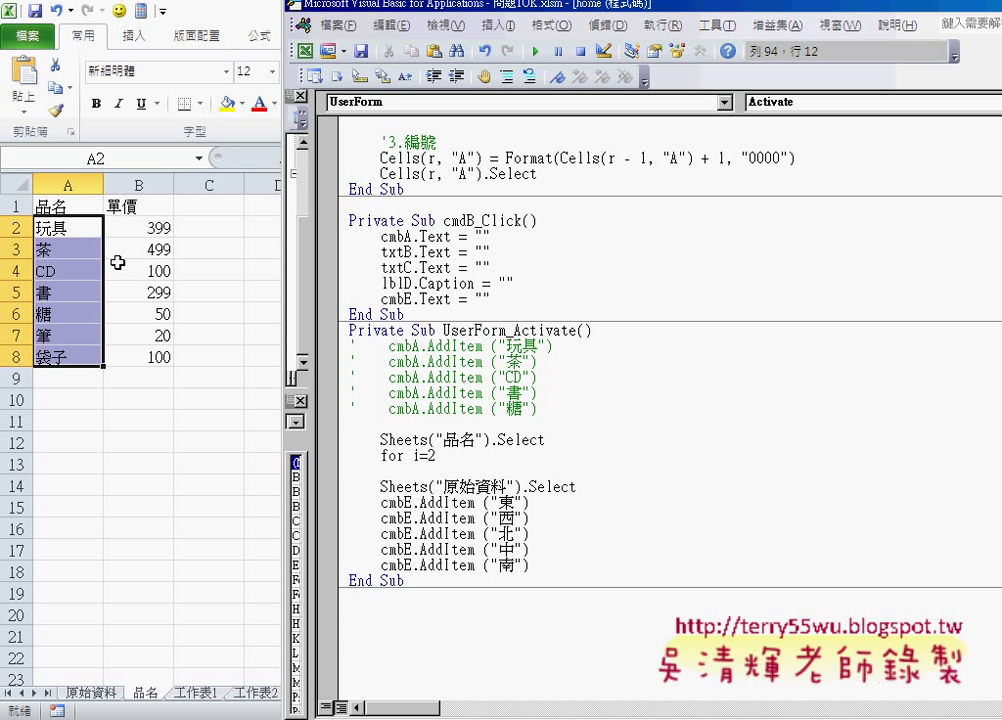
text( to )
text(ra)
text(nge()
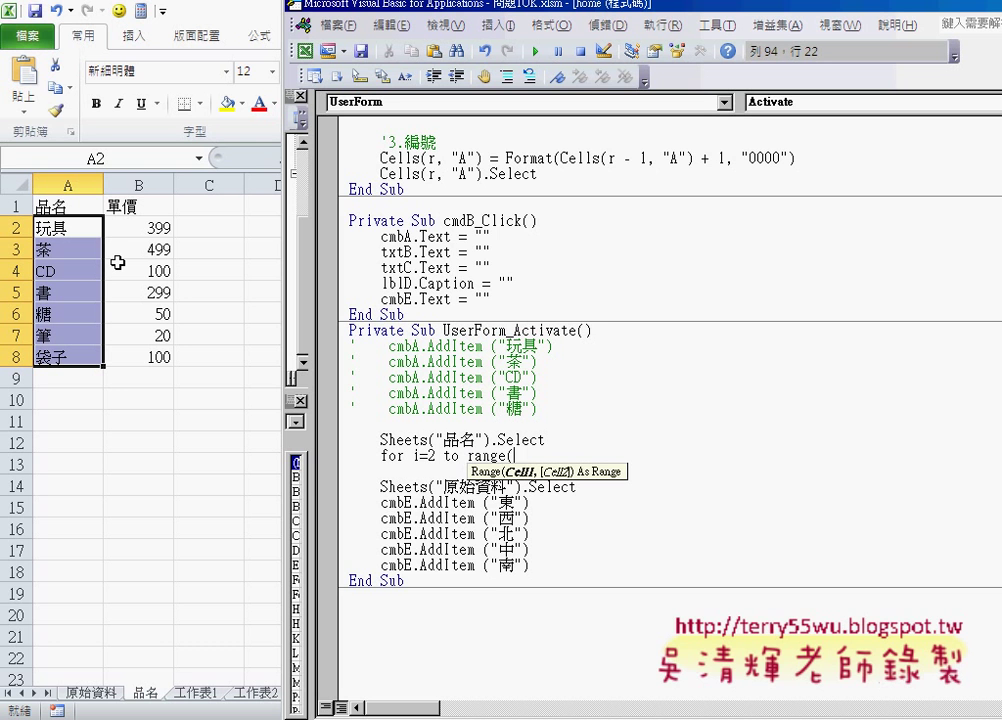
text("A)
text(2")
text().e)
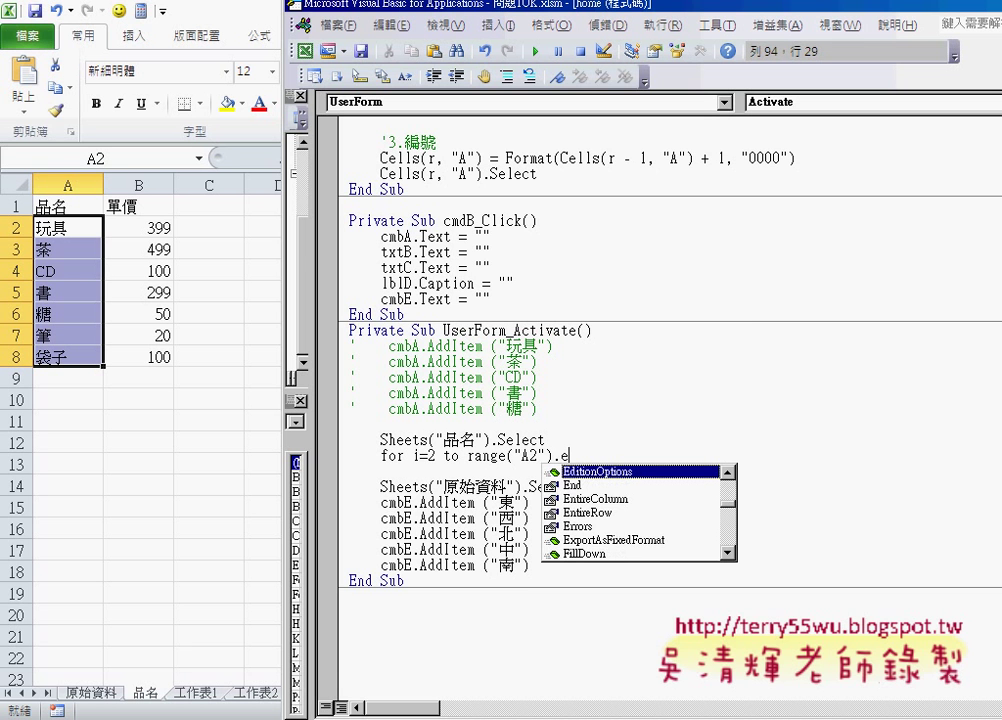
key(space)
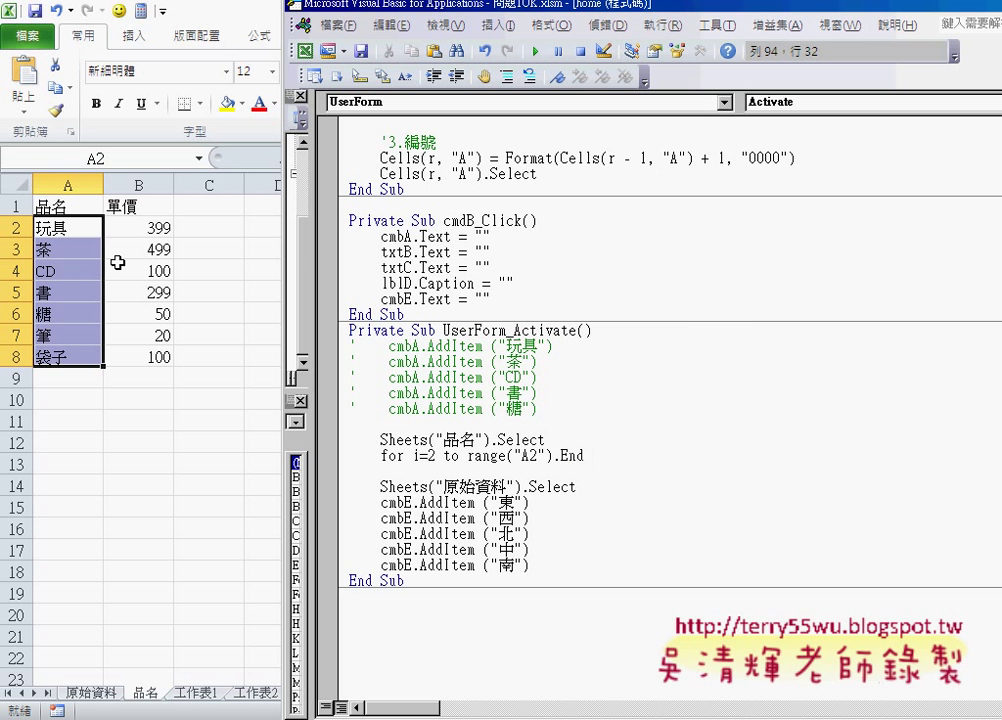
text(()
key(space)
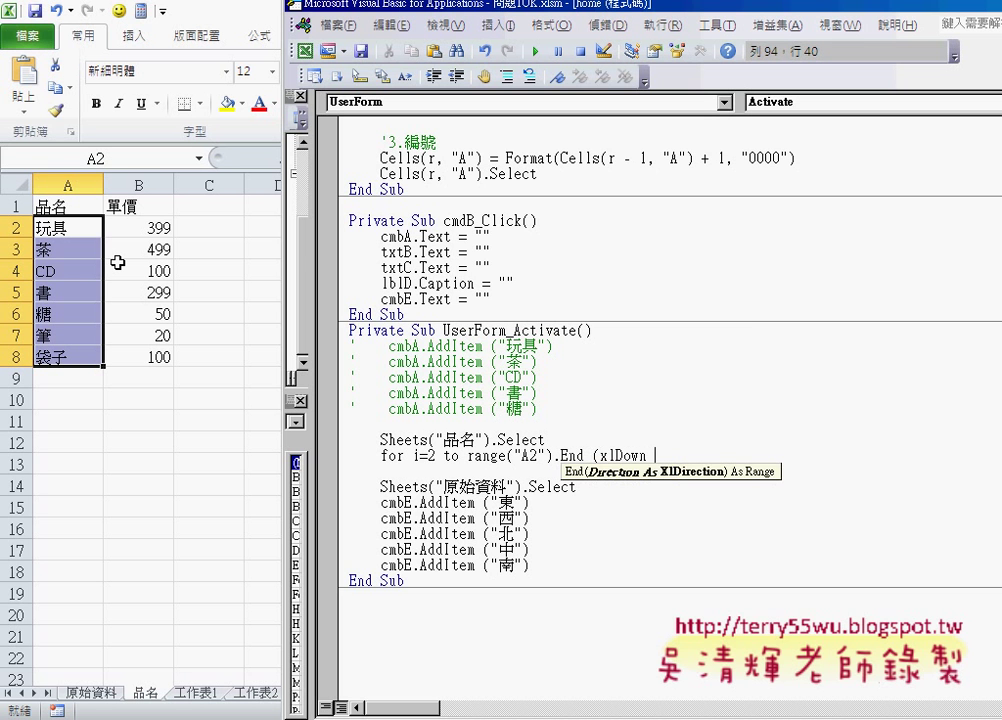
text().)
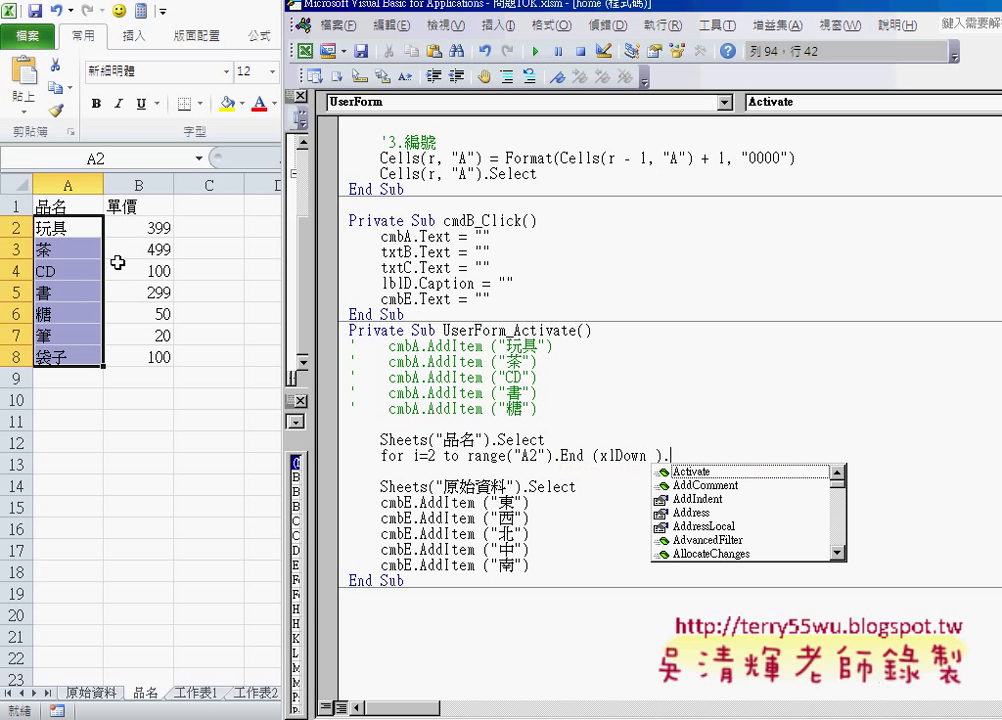
text(ro)
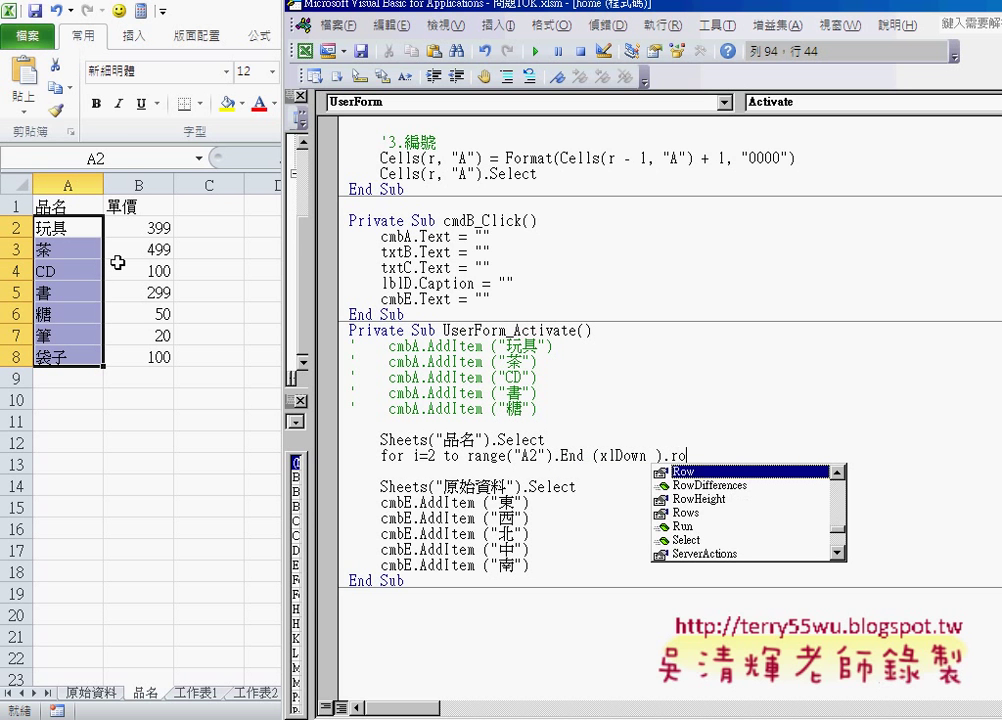
key(Tab)
key(Down)
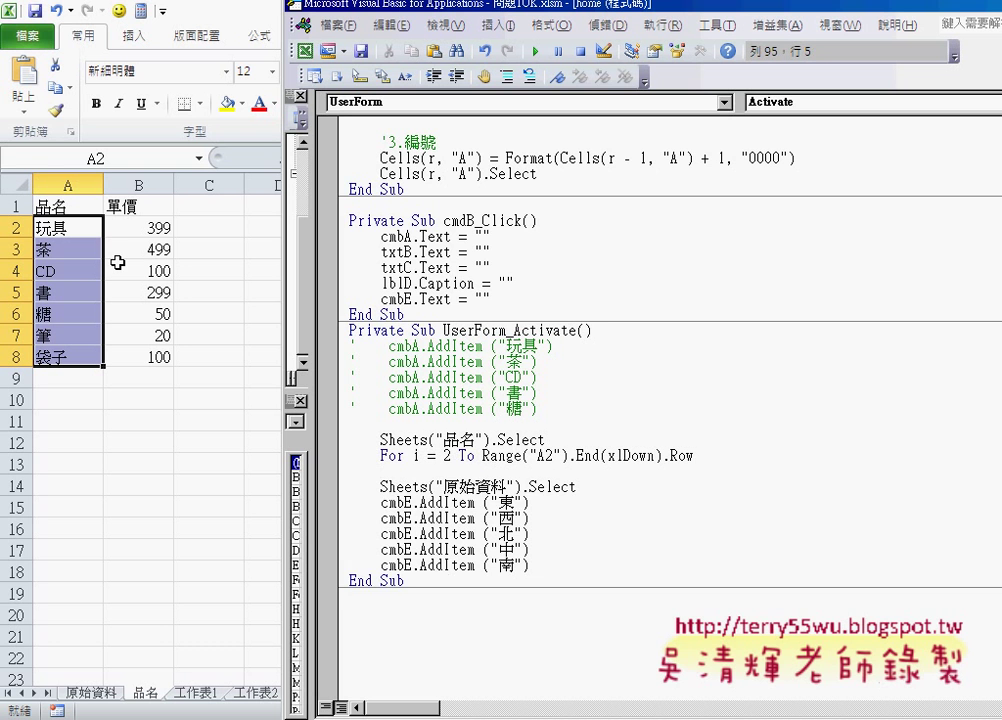
key(Return)
text(nex)
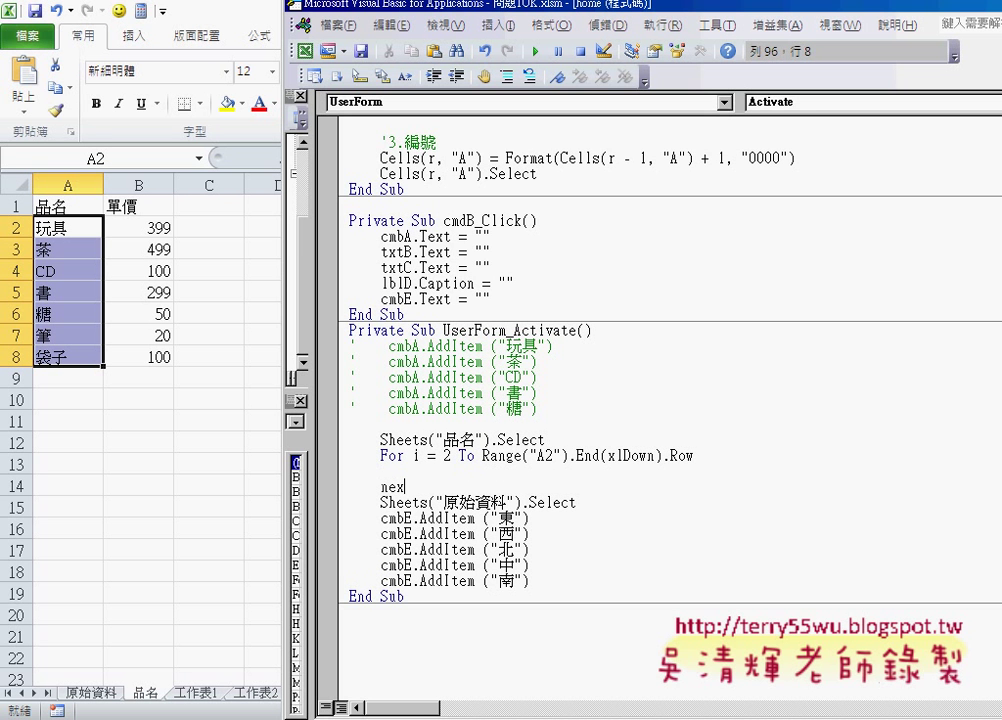
text(t)
key(Up)
Paste a cmbA.AddItem line into the loop and replace "玩具" with Cells(i, "A").
drag(388, 346, 561, 346)
key(ctrl+c)
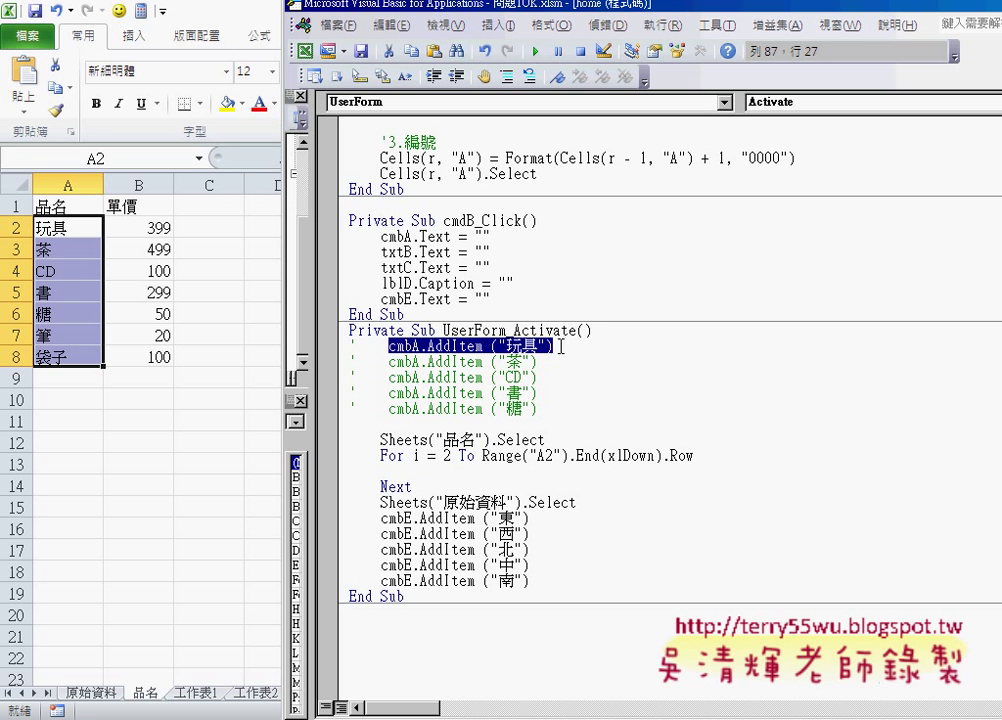
click(447, 468)
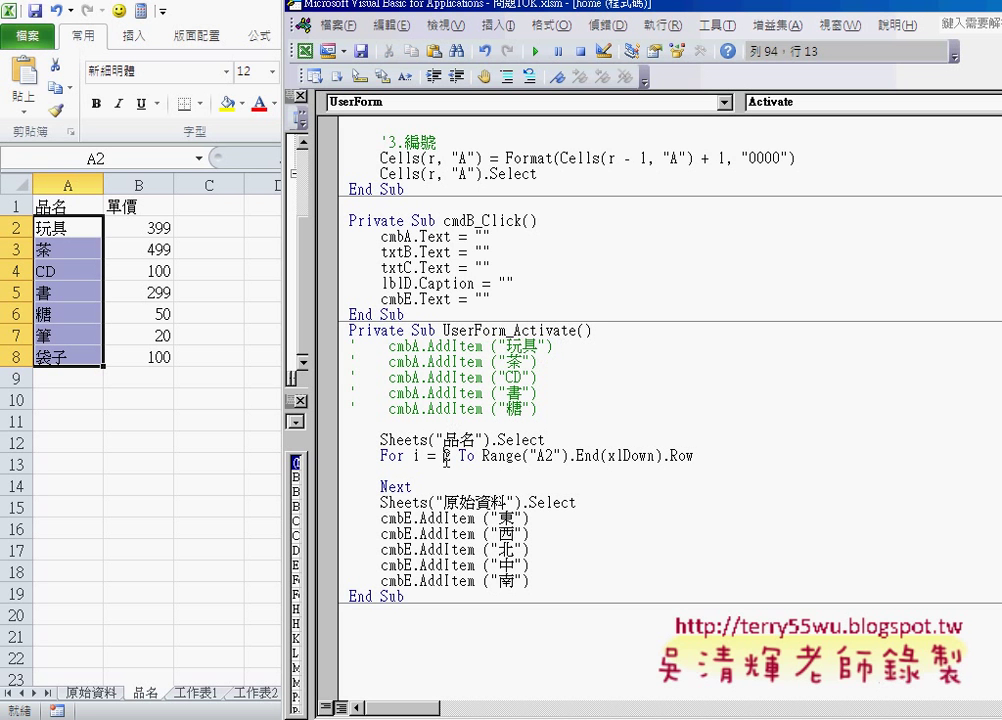
key(ctrl+v)
drag(521, 471, 567, 471)
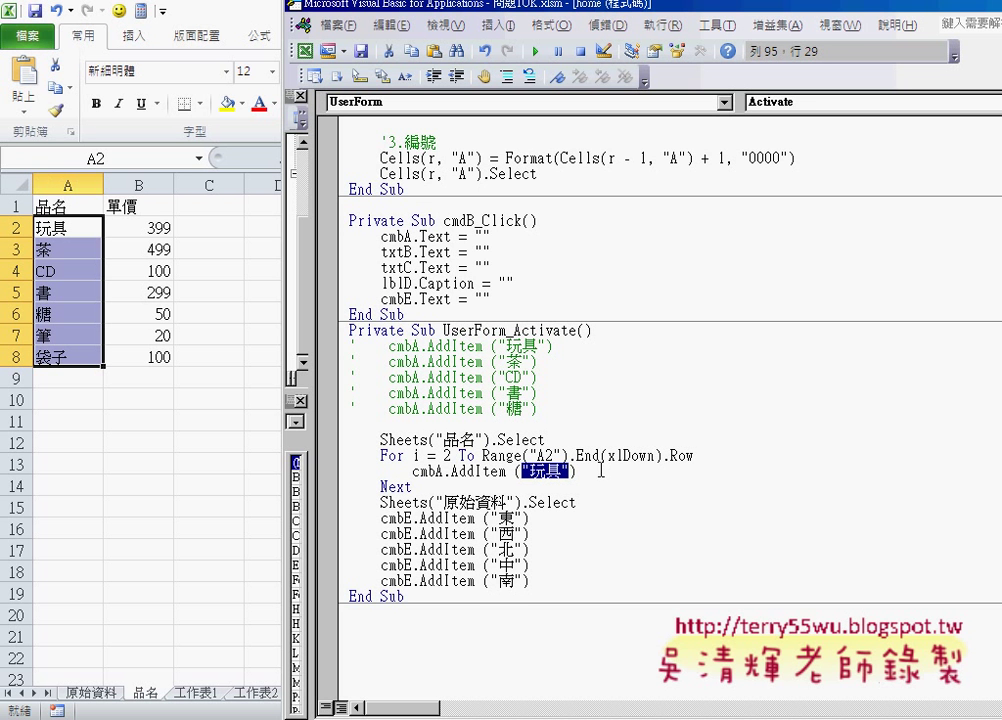
text(cells)
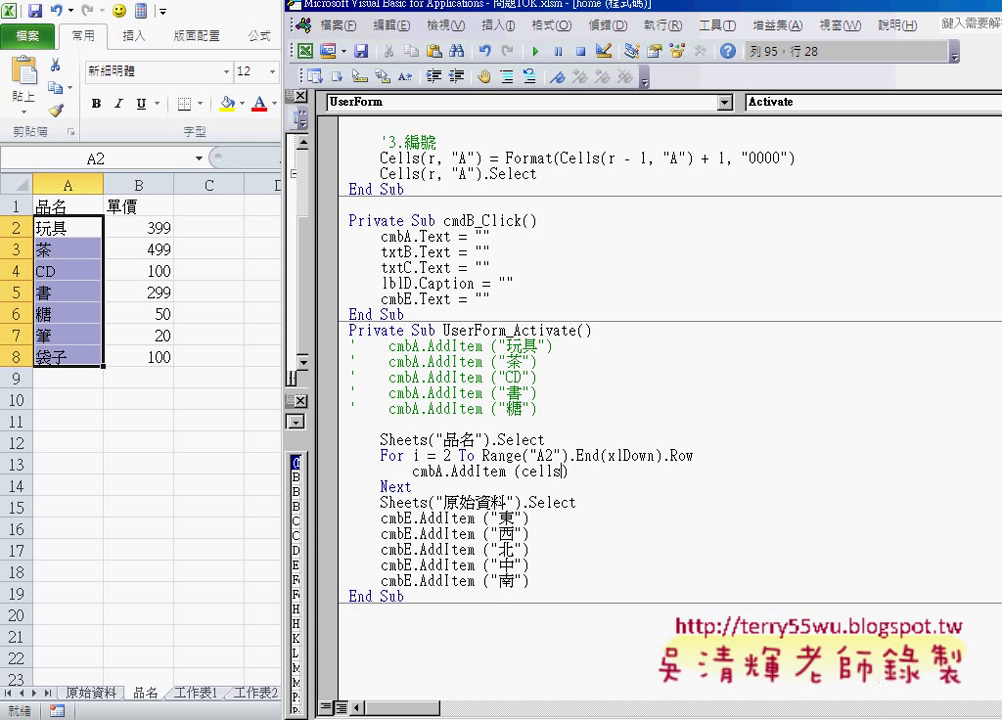
text((i)
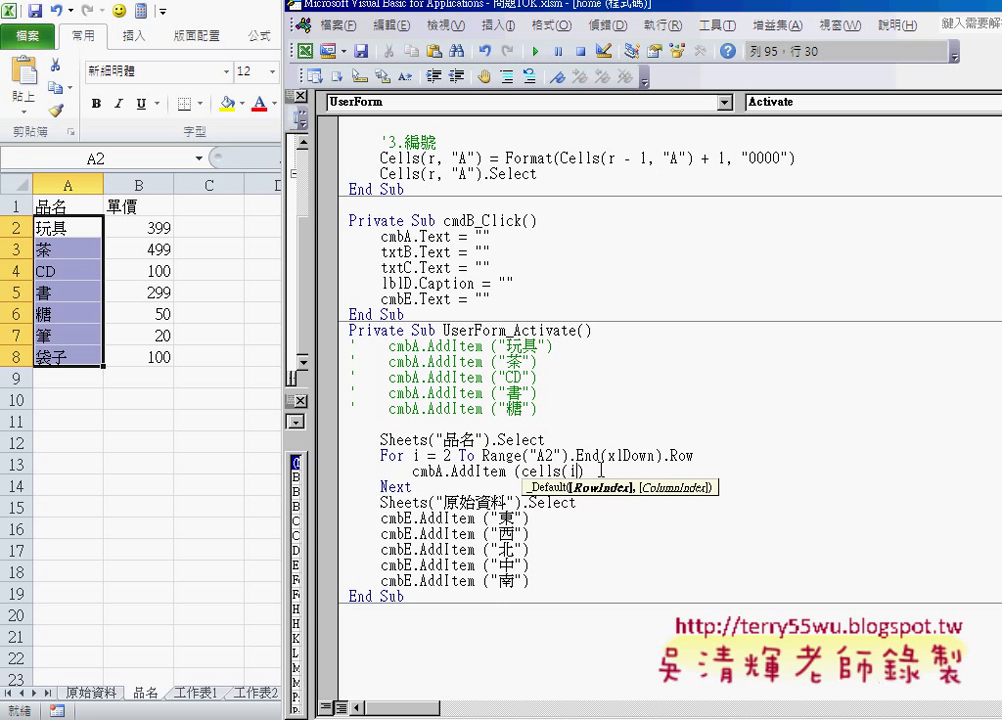
text(,"A")
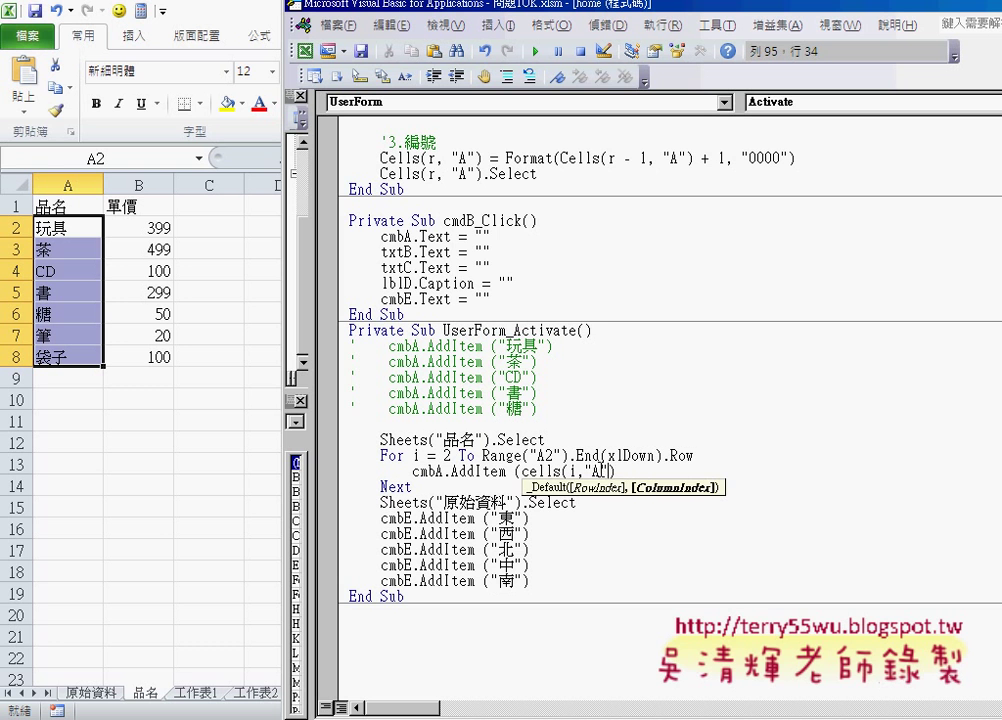
text()))
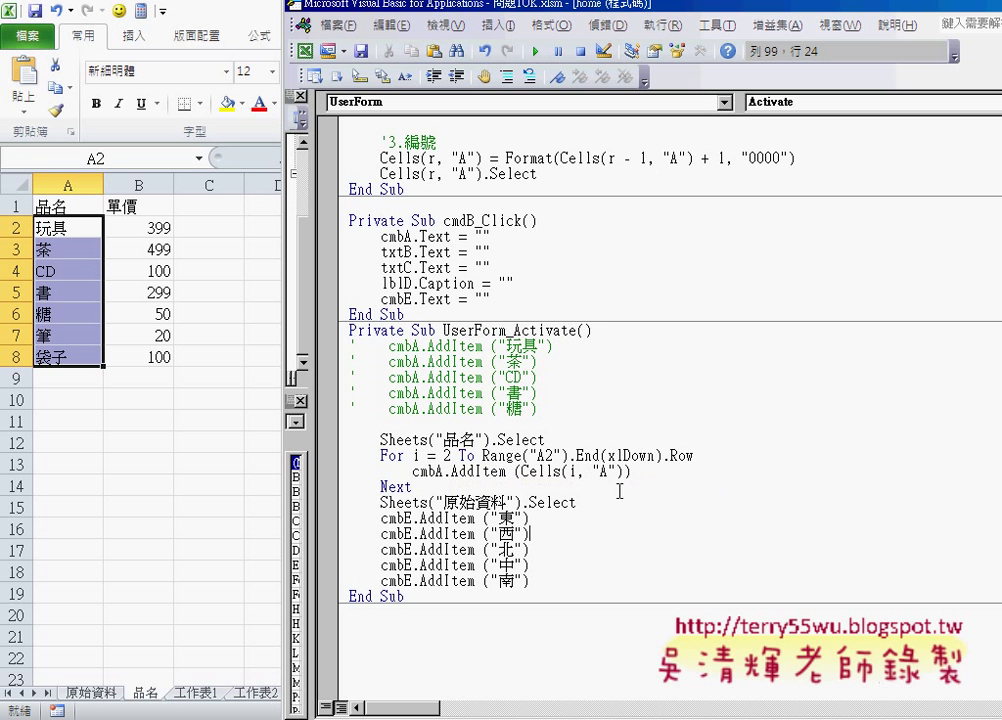
drag(519, 471, 622, 470)
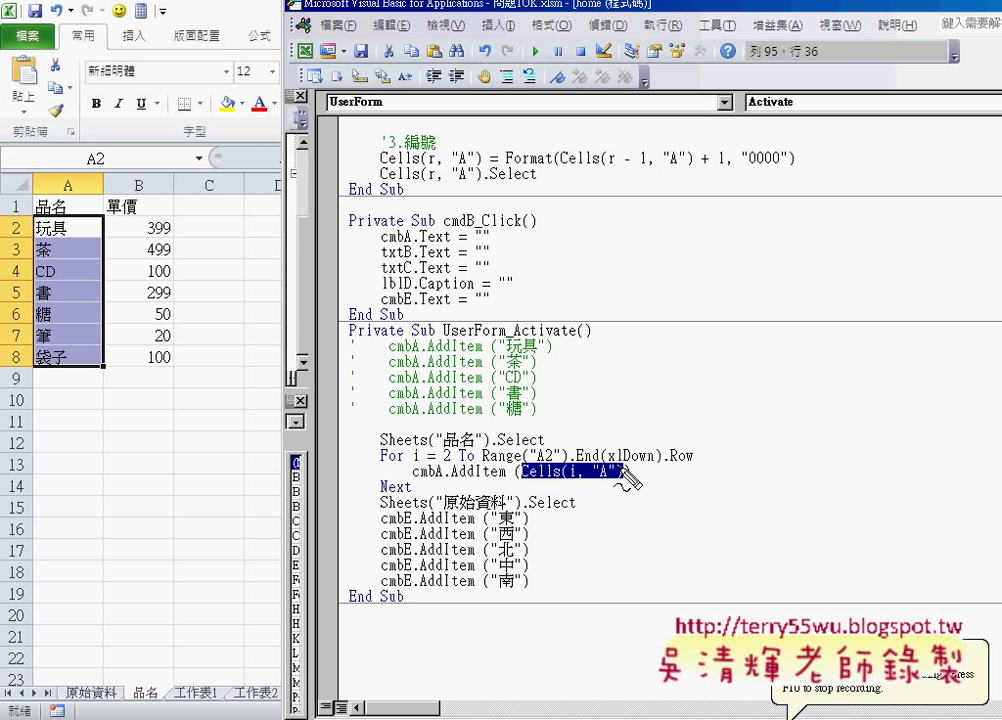
Annotate how the loop reads column A from row 2 (玩具 through 袋子) into cmbA, then clear the ink.
drag(452, 464, 436, 464)
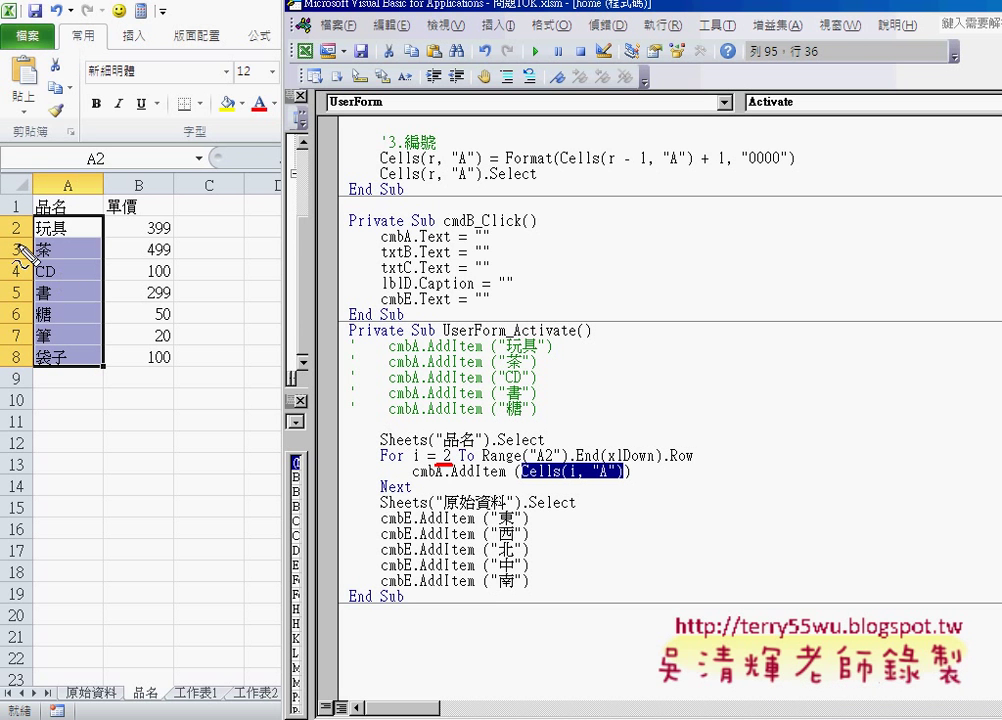
drag(18, 224, 6, 224)
drag(52, 196, 88, 172)
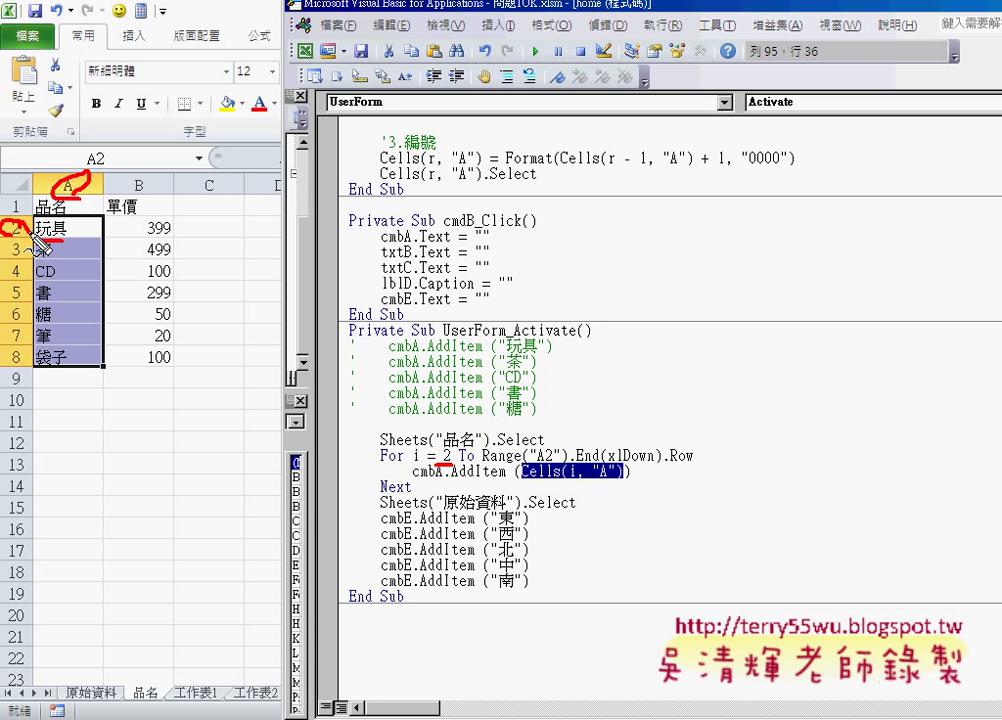
drag(64, 218, 452, 468)
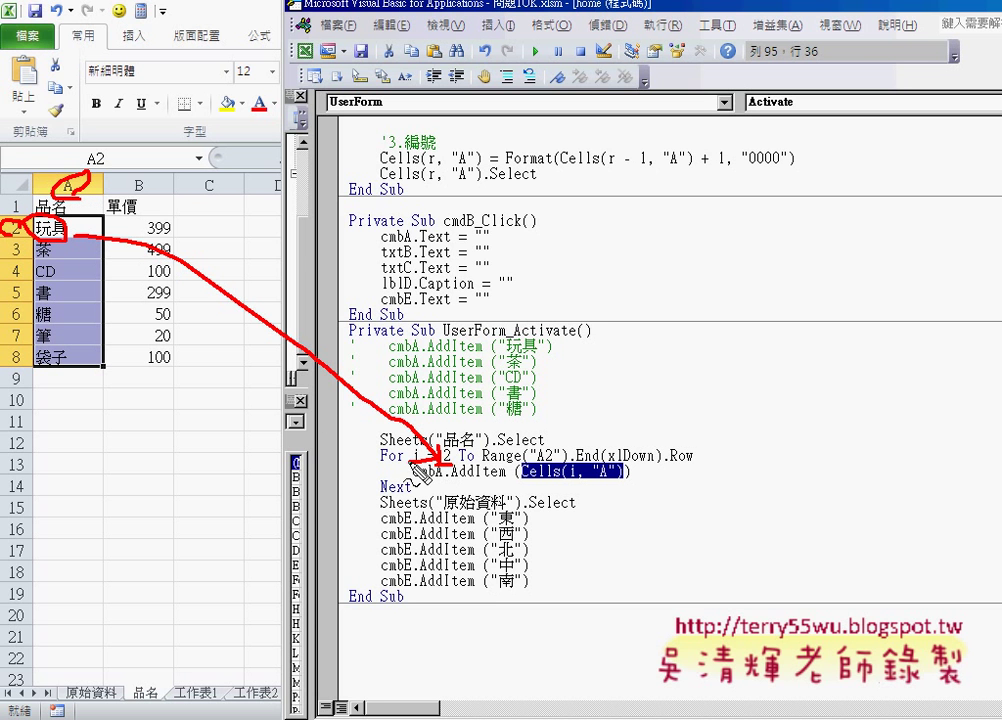
mouse_move(48, 242)
mouse_down()
mouse_move(58, 262)
mouse_move(345, 423)
mouse_up()
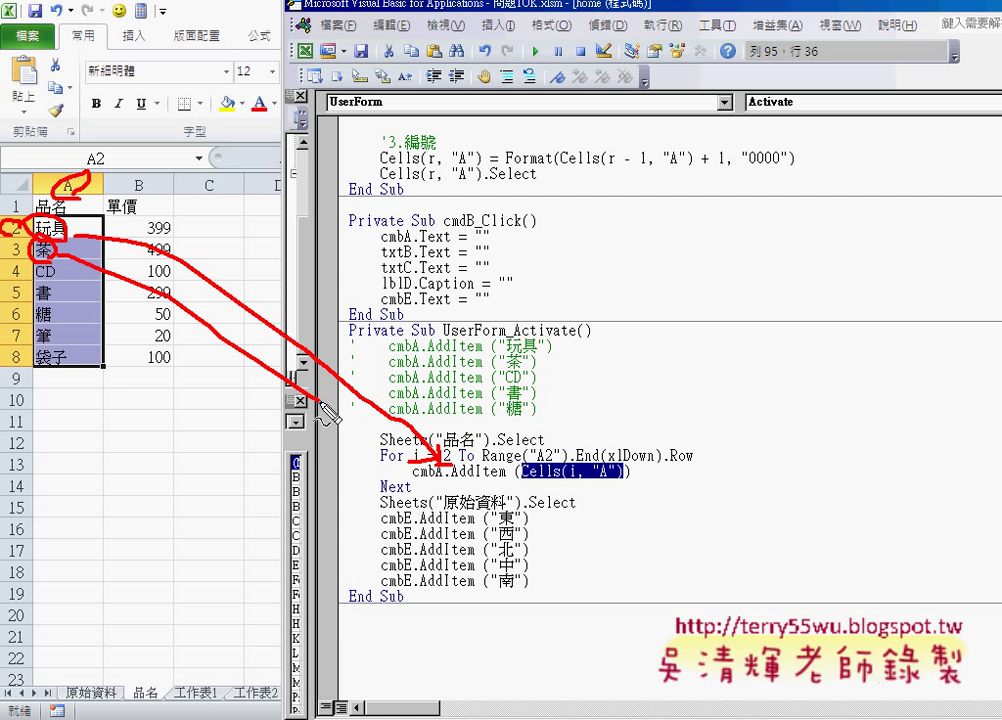
mouse_move(30, 372)
mouse_down()
mouse_move(152, 397)
mouse_move(346, 462)
mouse_up()
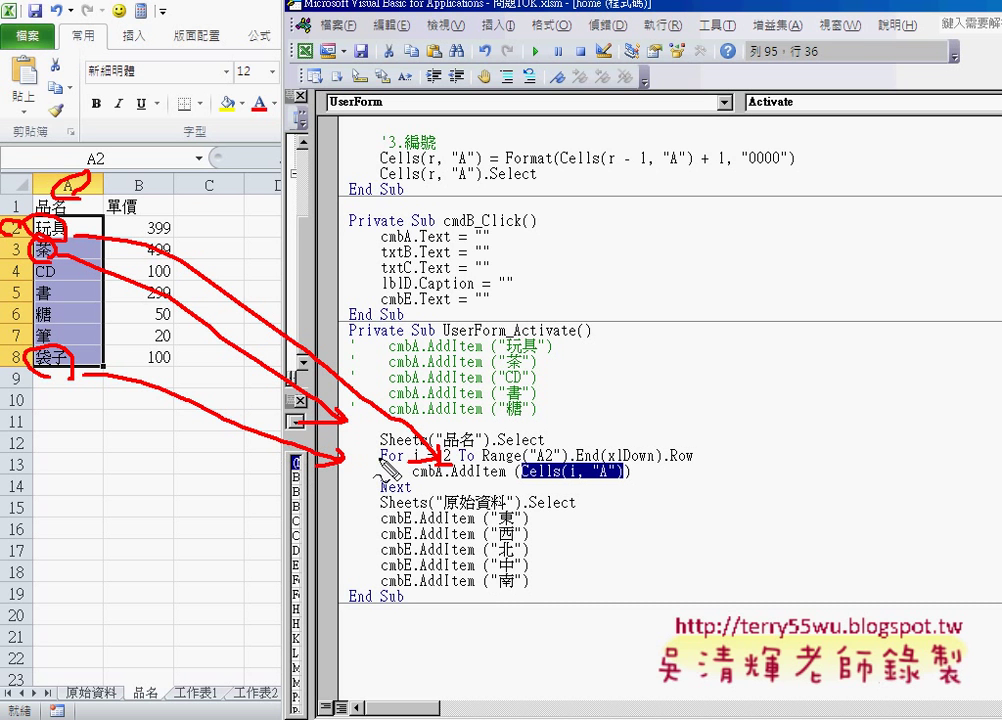
key(Escape)
Insert a blank line after Sheets("原始資料").Select and highlight the loop block and commented cmbA lines.
click(440, 487)
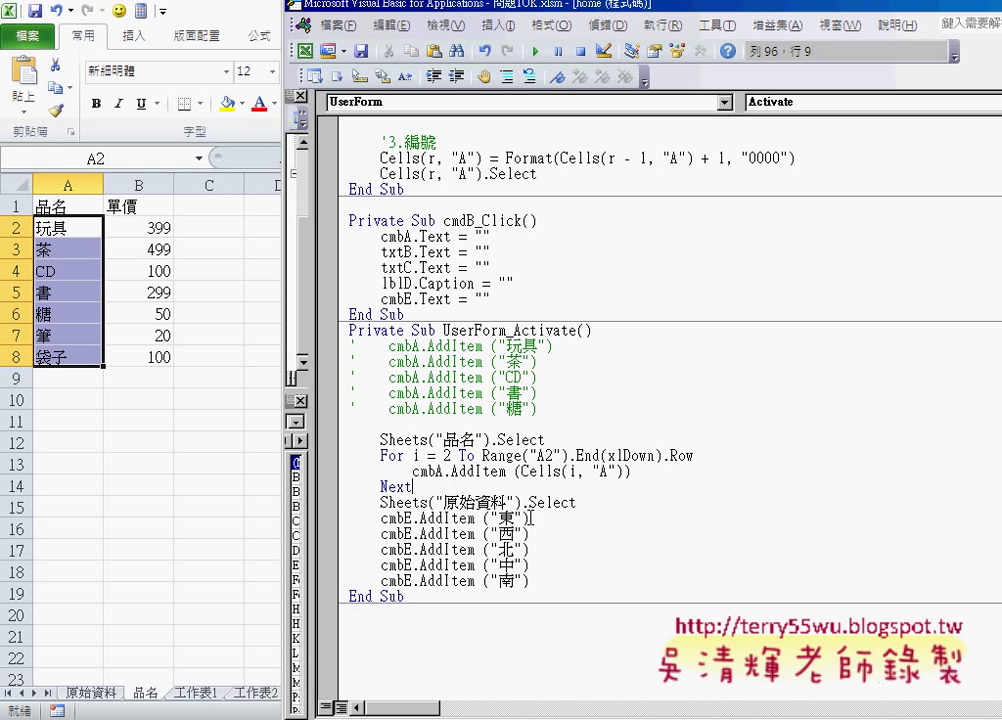
click(595, 501)
key(Return)
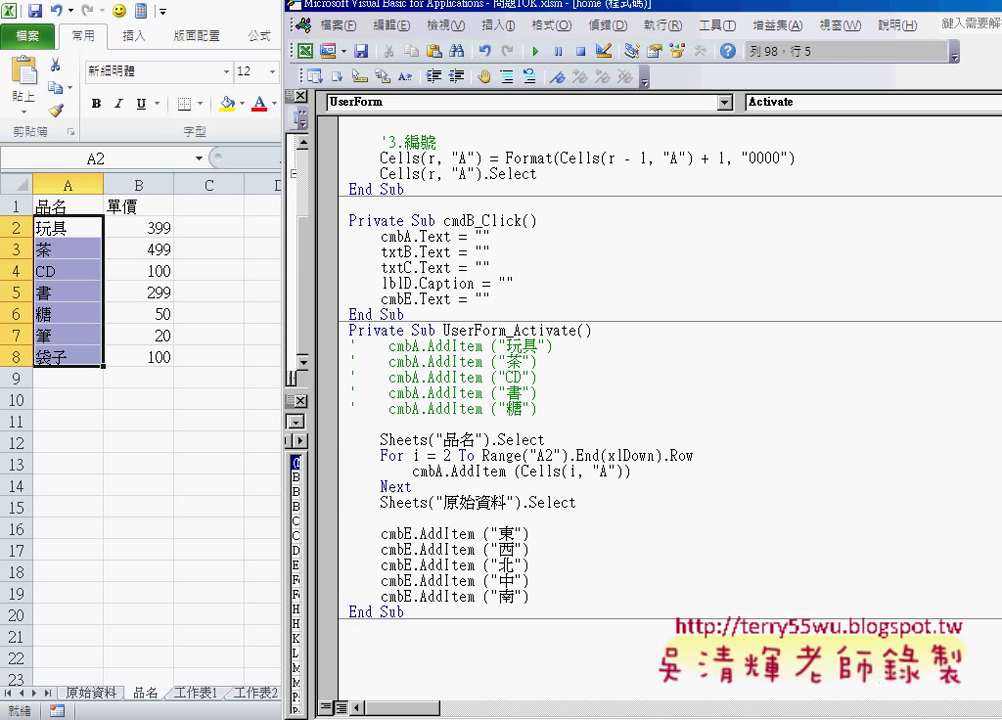
drag(578, 502, 340, 440)
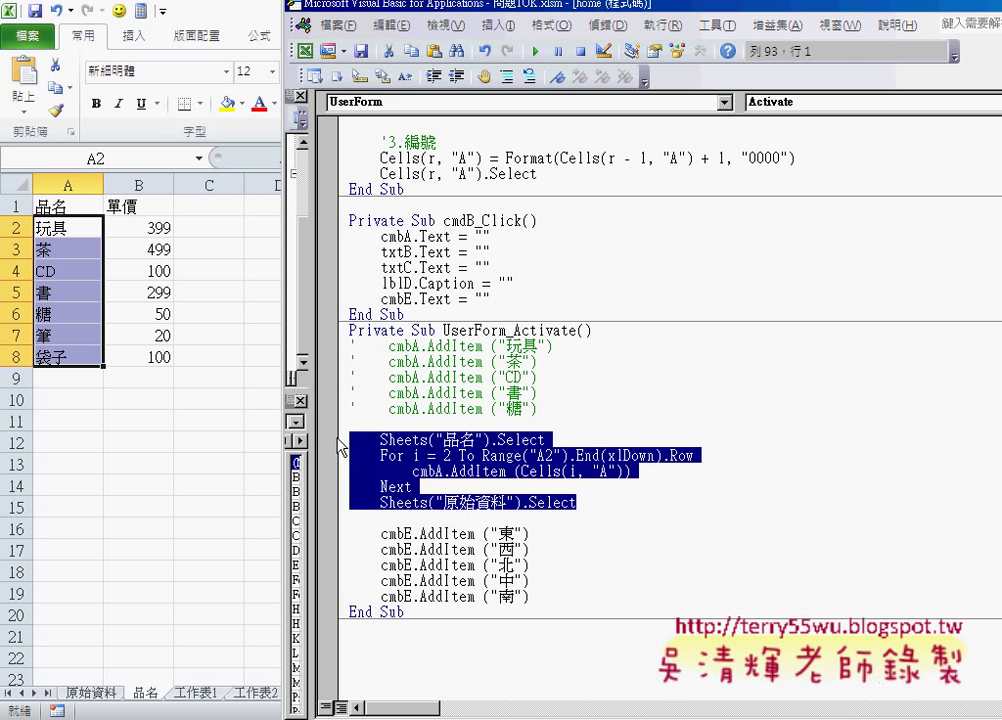
drag(538, 409, 351, 343)
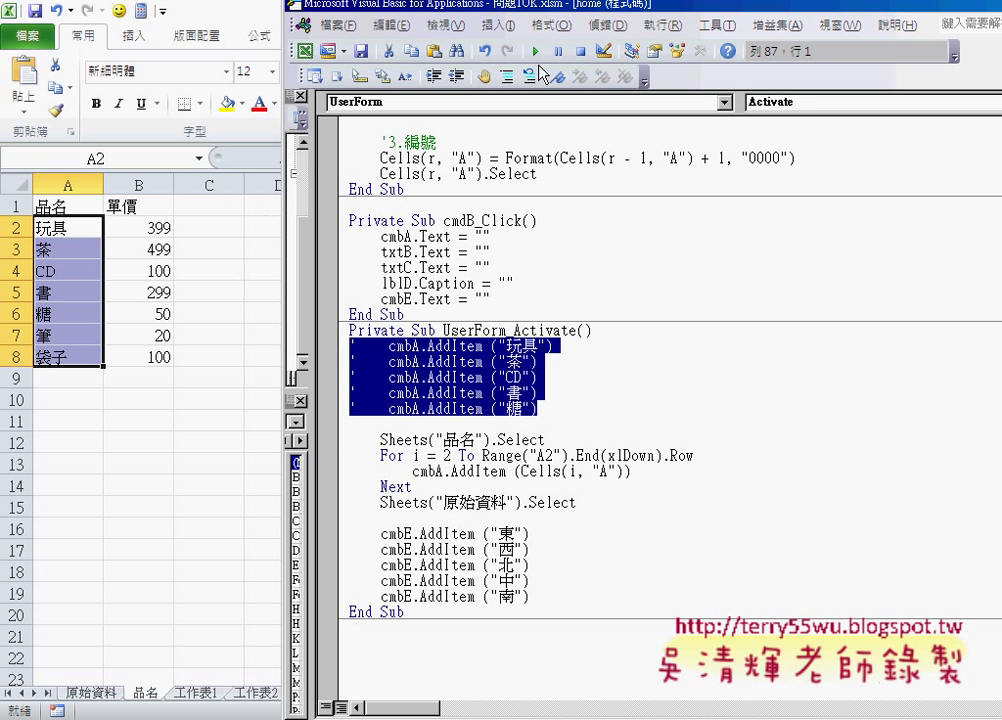
Run the XXX銷貨系統 form and pick 玩具, then the new 筆, from the 品名 combo box.
click(536, 51)
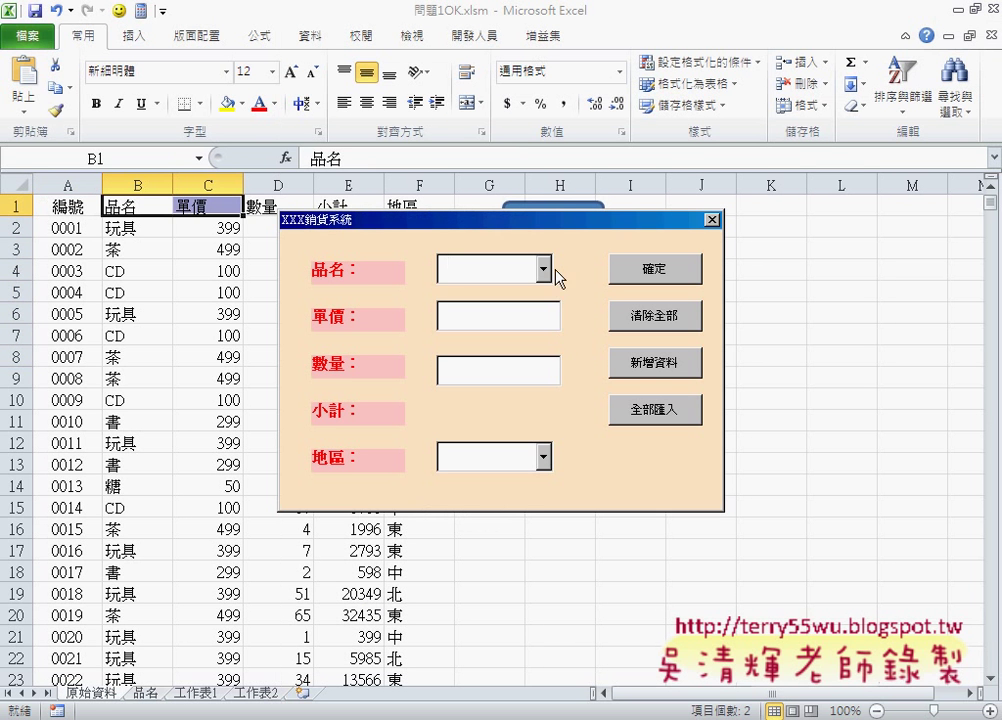
click(543, 269)
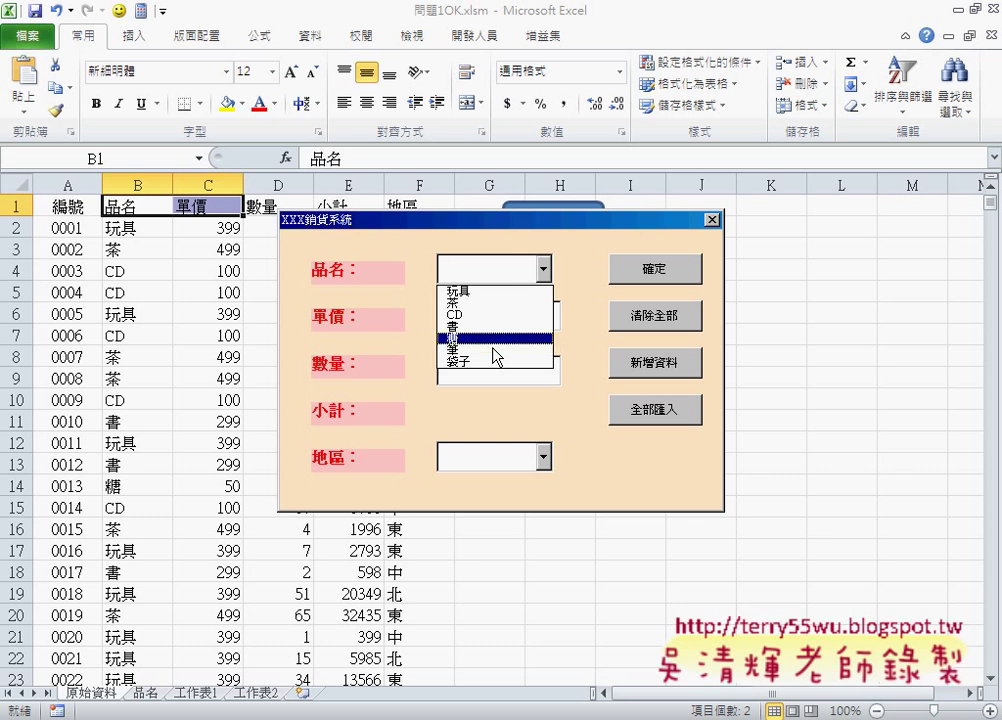
click(483, 292)
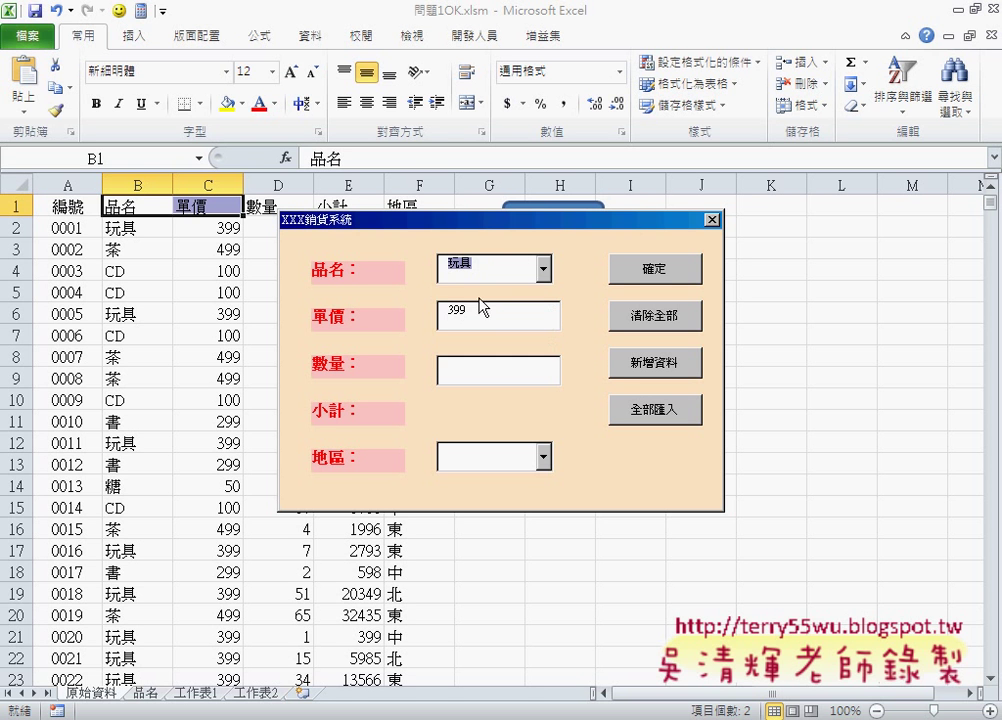
click(543, 267)
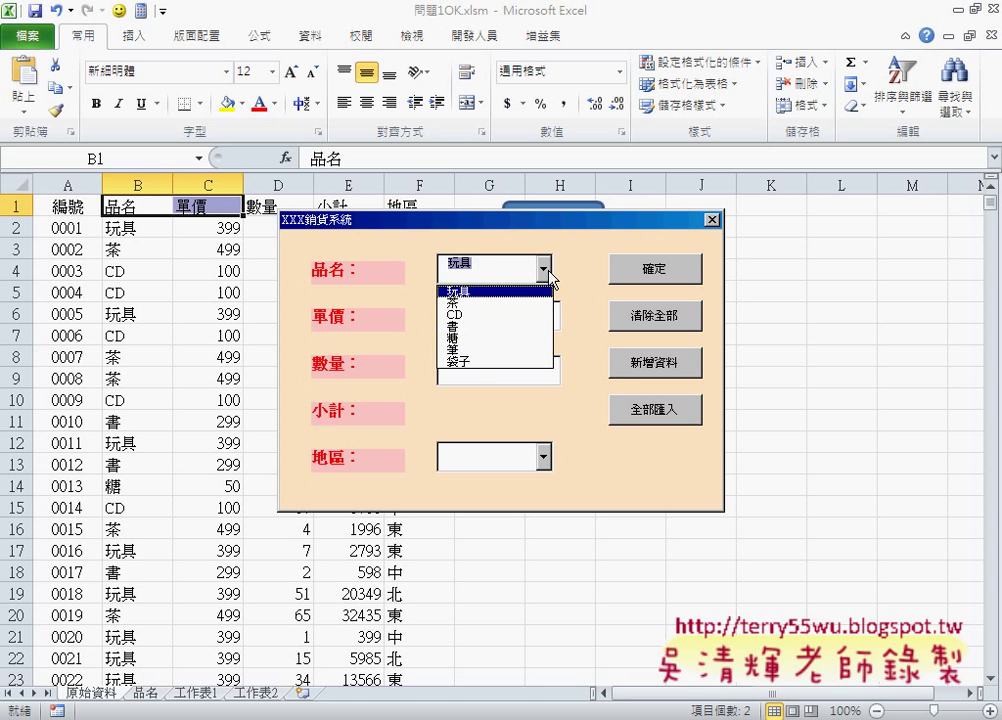
click(530, 350)
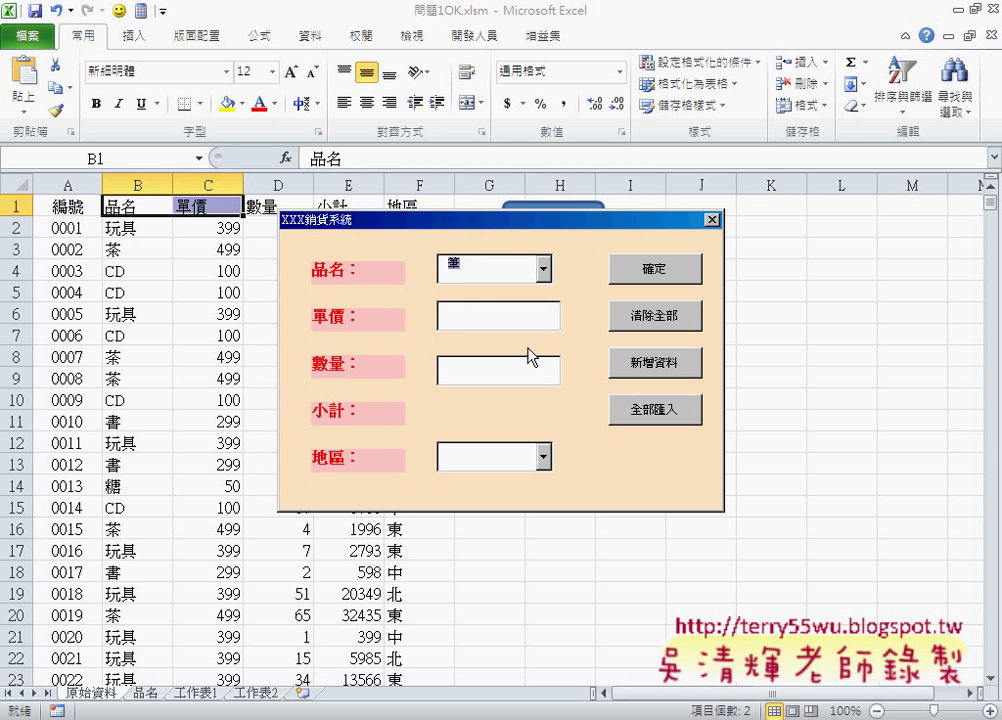
click(491, 316)
Close the running sales form and reopen the form's code in the VBA editor.
click(710, 219)
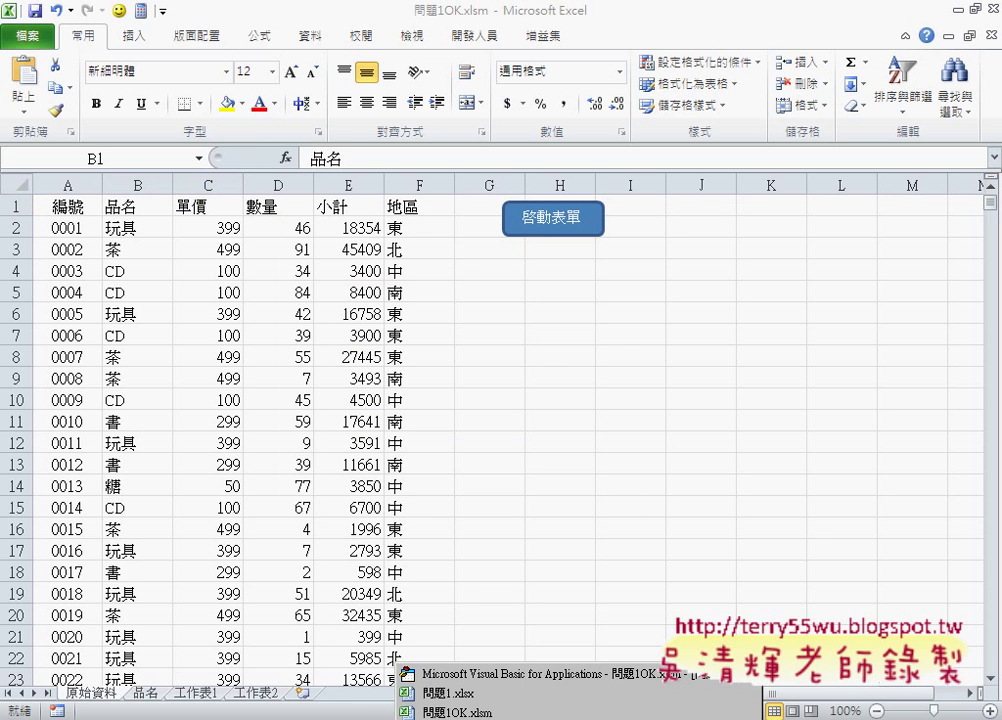
click(420, 674)
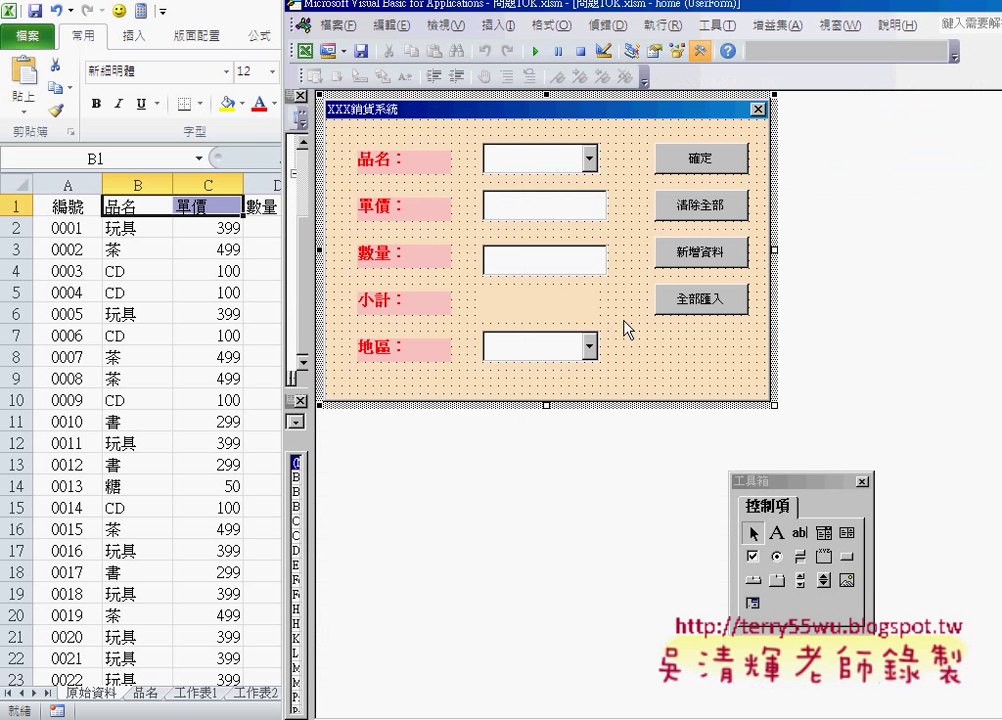
double_click(689, 376)
Highlight the commented items, the Sheets("品名") line, the loop bound, the AddItem call and the 原始資料 line.
mouse_move(545, 315)
mouse_down()
mouse_move(427, 300)
mouse_move(341, 252)
mouse_up()
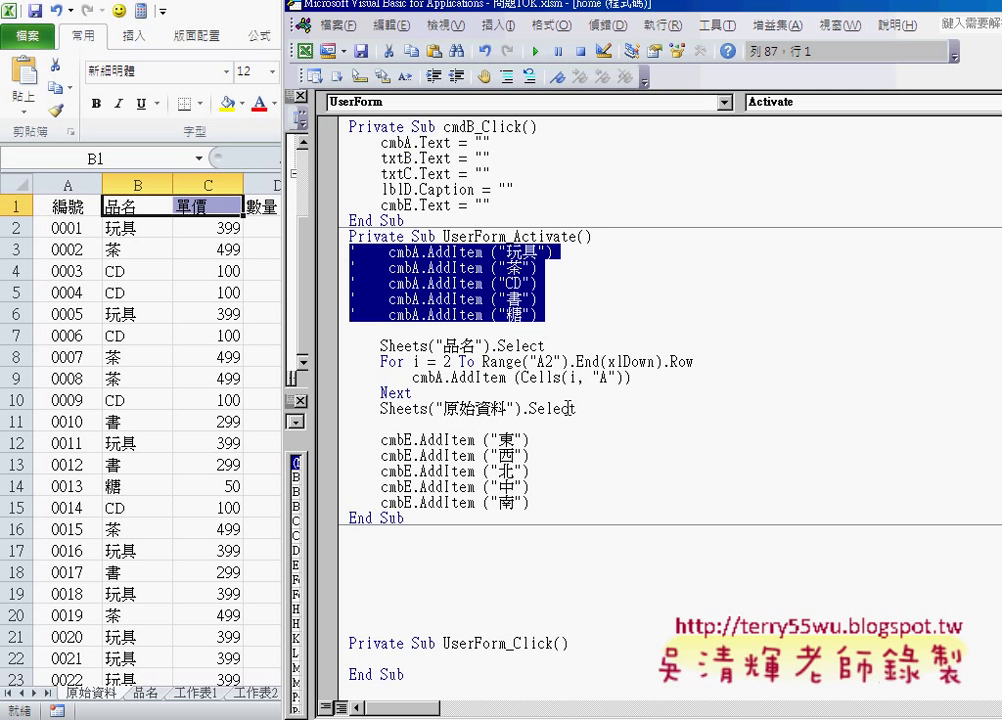
drag(577, 408, 357, 377)
drag(563, 346, 379, 345)
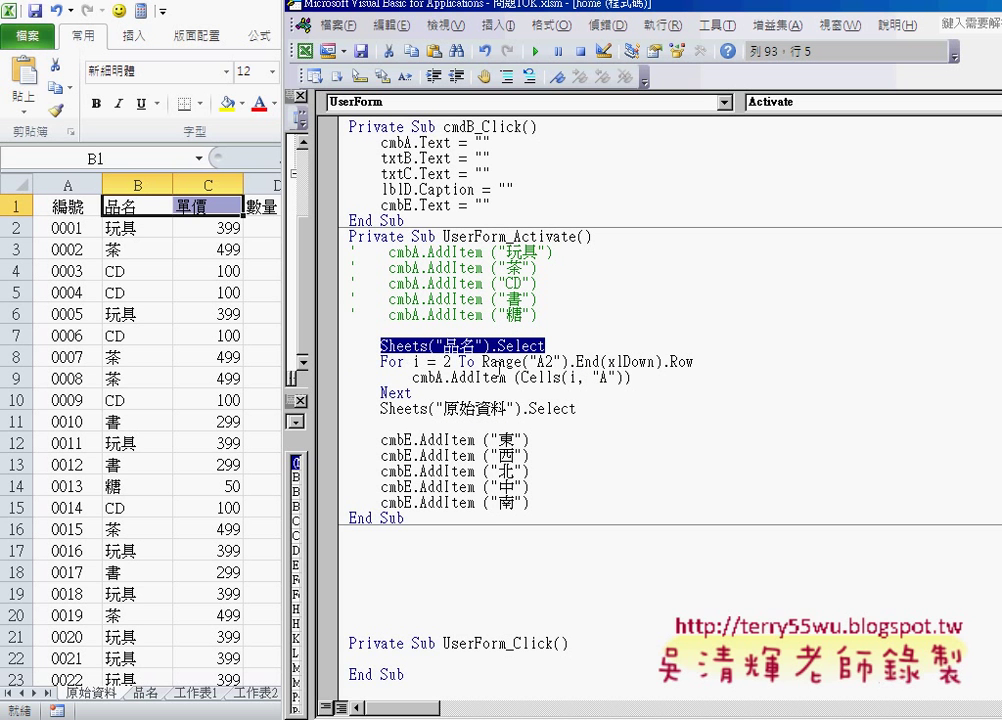
drag(694, 361, 481, 361)
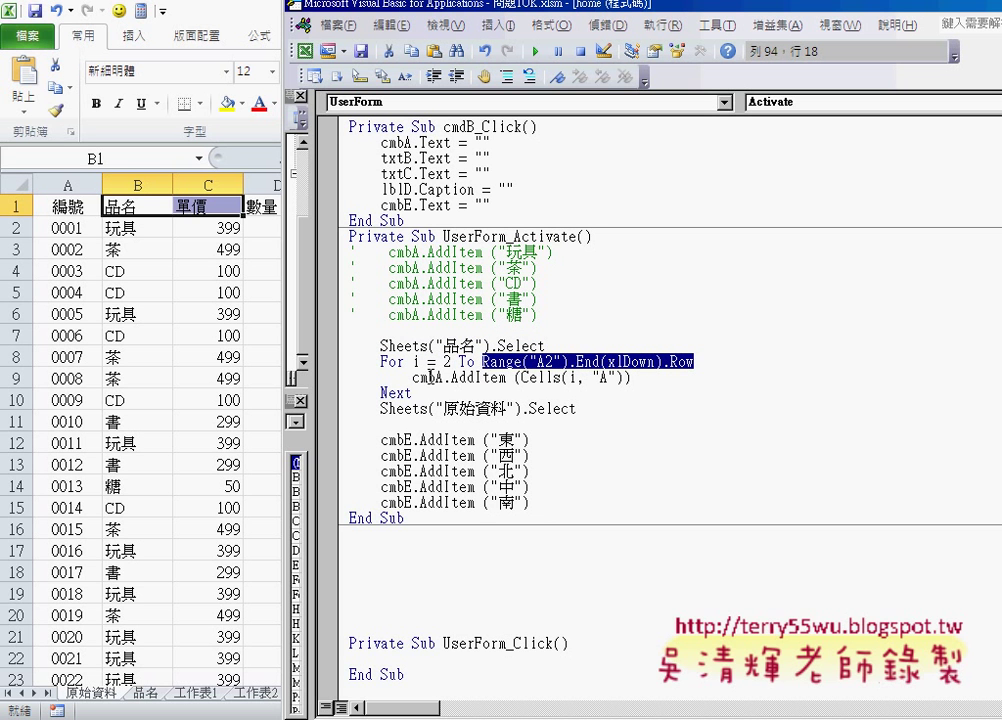
drag(412, 378, 506, 378)
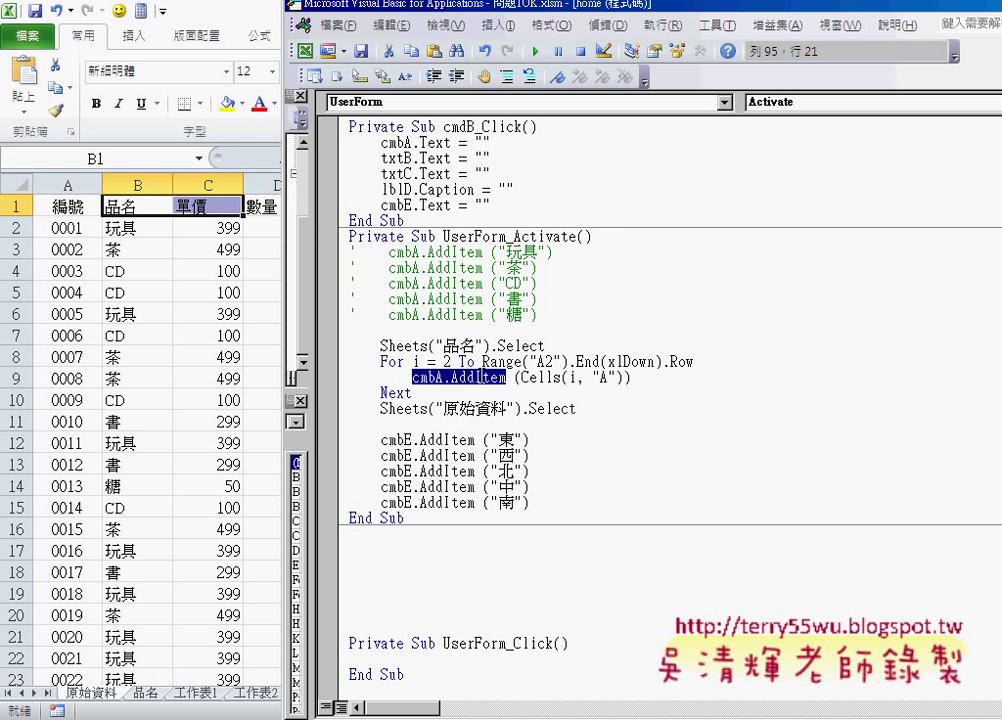
drag(507, 408, 378, 408)
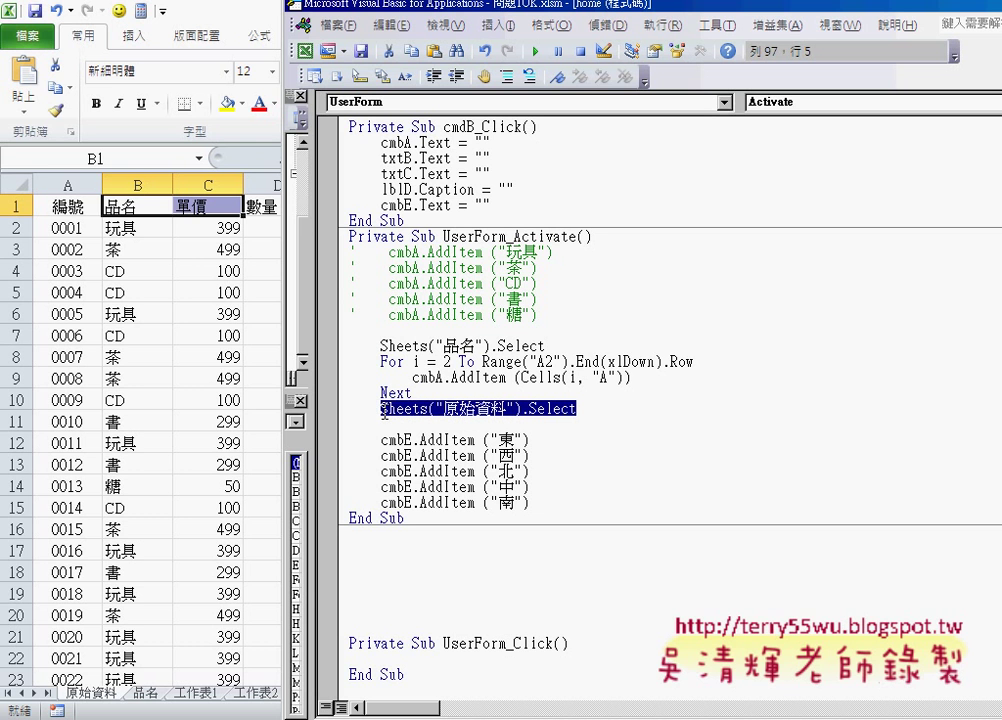